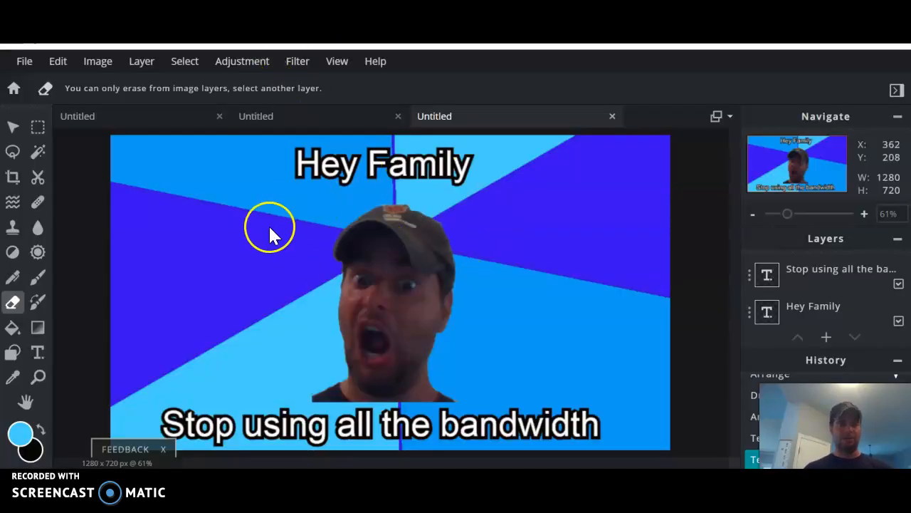
Create a new blank 1280×720 canvas from the Web 720p preset.
{"action": "left_click", "coordinate": [14, 88]}
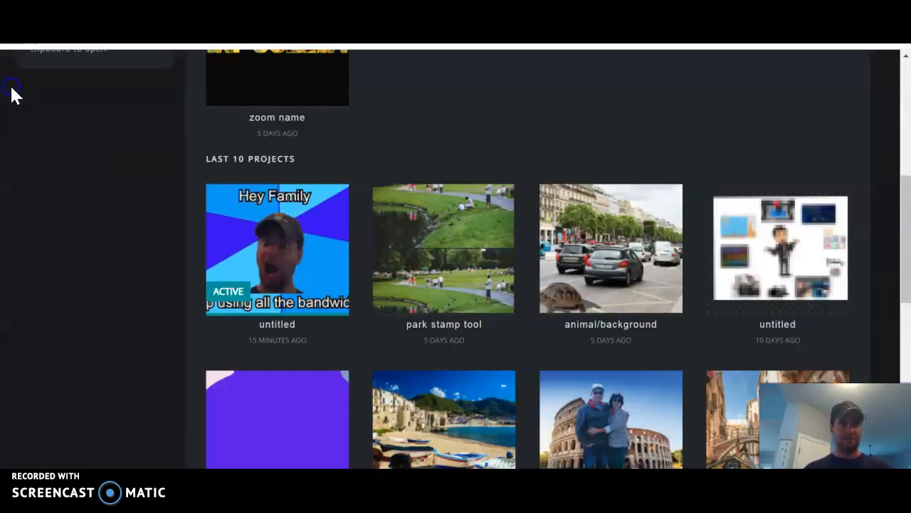
{"action": "left_click_drag", "start_coordinate": [907, 199], "coordinate": [904, 86]}
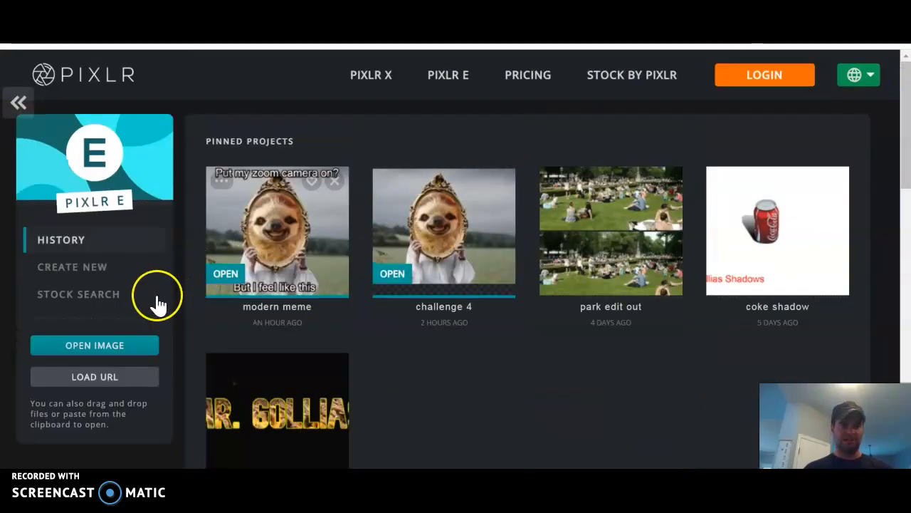
{"action": "left_click", "coordinate": [123, 340]}
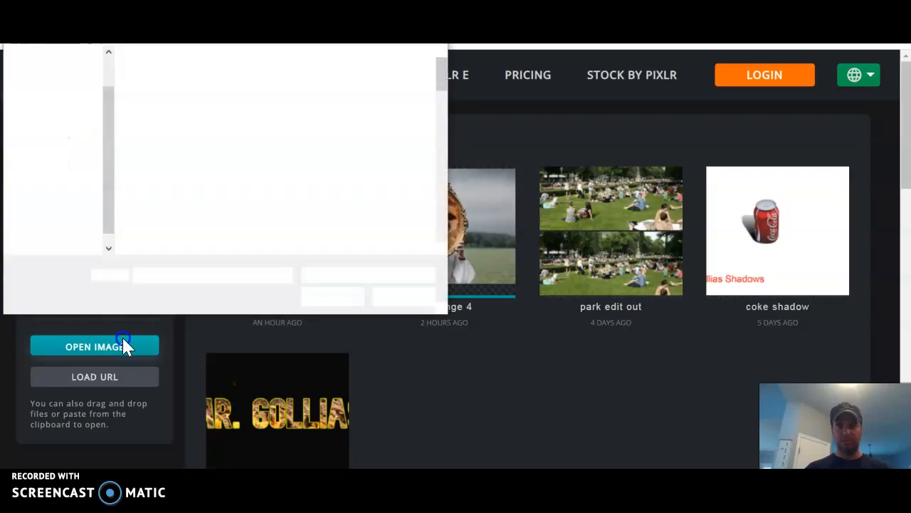
{"action": "key", "text": "Escape"}
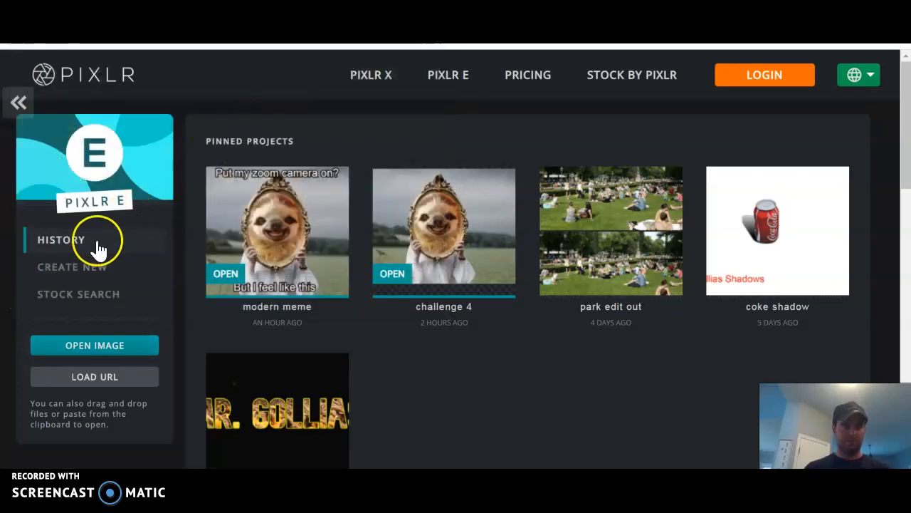
{"action": "left_click", "coordinate": [77, 275]}
{"action": "left_click", "coordinate": [491, 222]}
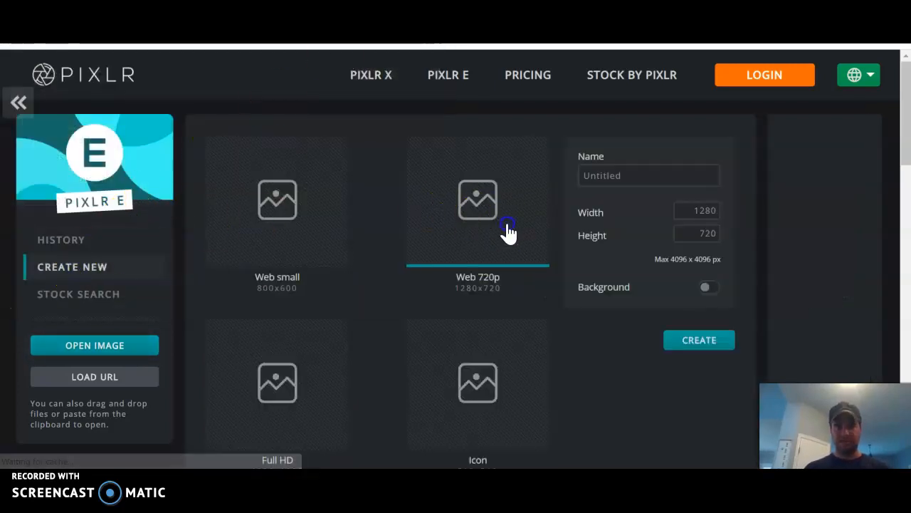
{"action": "left_click", "coordinate": [701, 341]}
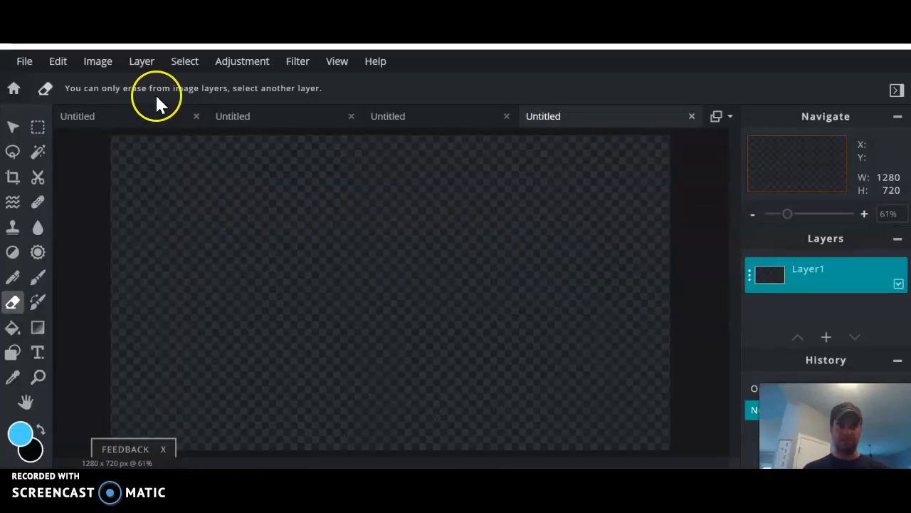
Import mrg.png as its own layer above Layer1 using Layer > Add image as layer.
{"action": "left_click", "coordinate": [98, 61]}
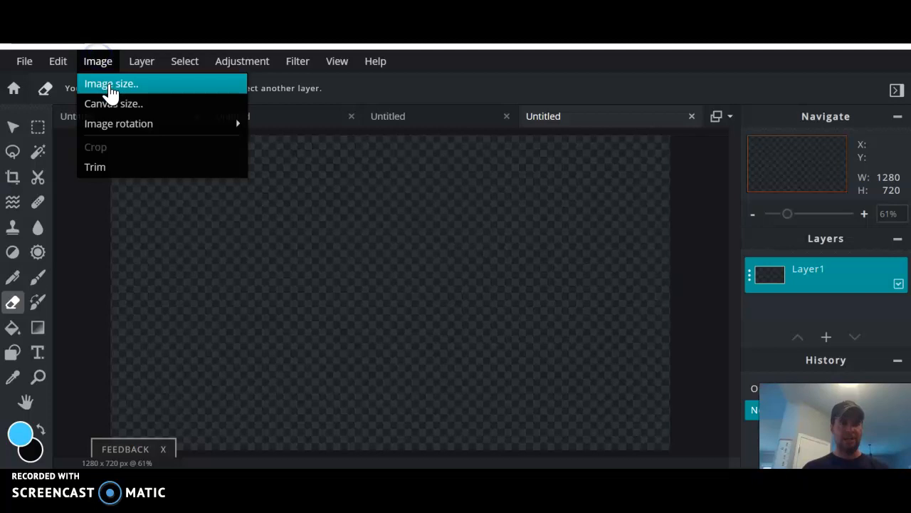
{"action": "left_click", "coordinate": [142, 62]}
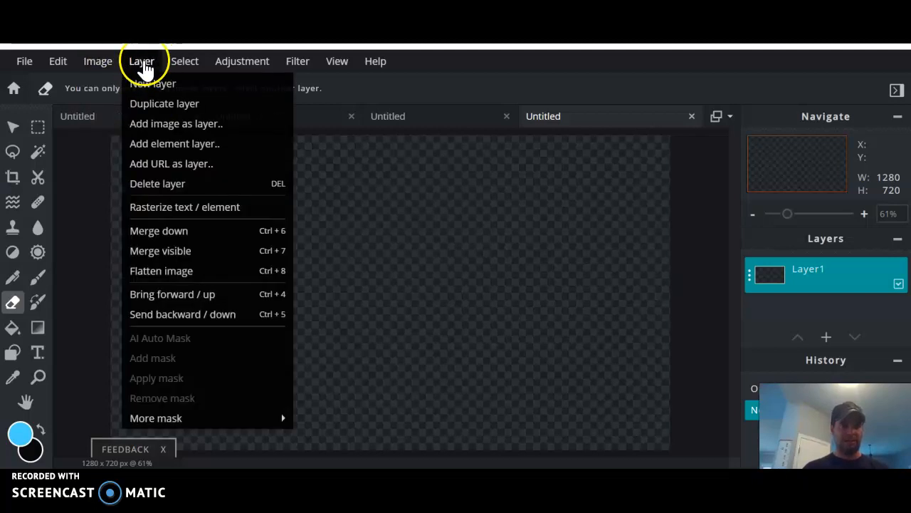
{"action": "left_click", "coordinate": [95, 63]}
{"action": "left_click", "coordinate": [98, 63]}
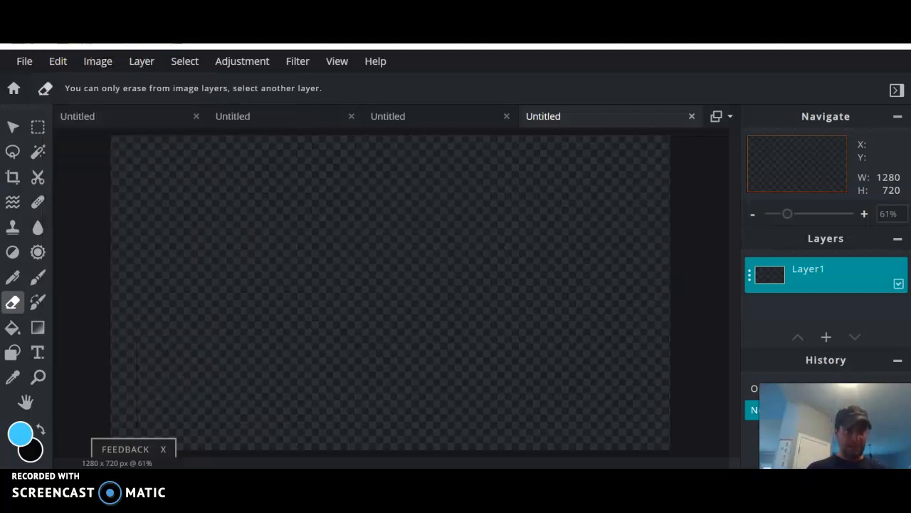
{"action": "left_click", "coordinate": [141, 62]}
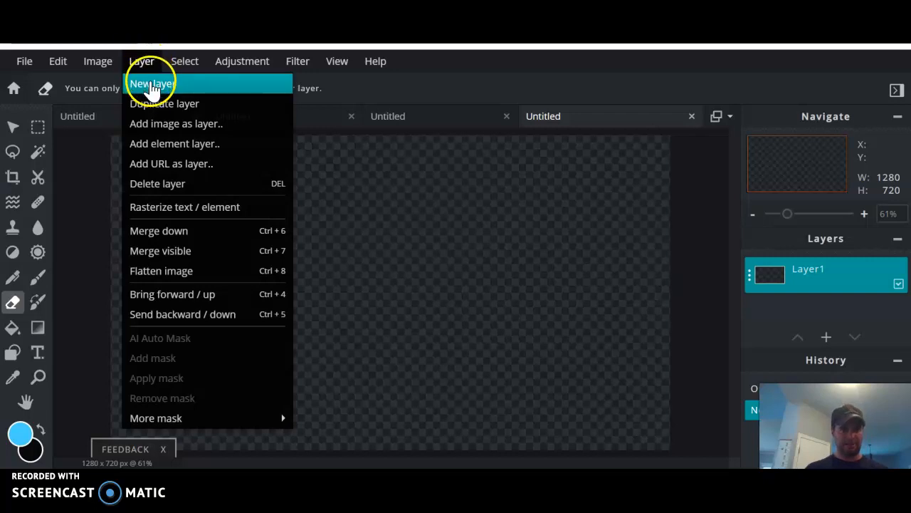
{"action": "left_click", "coordinate": [168, 127]}
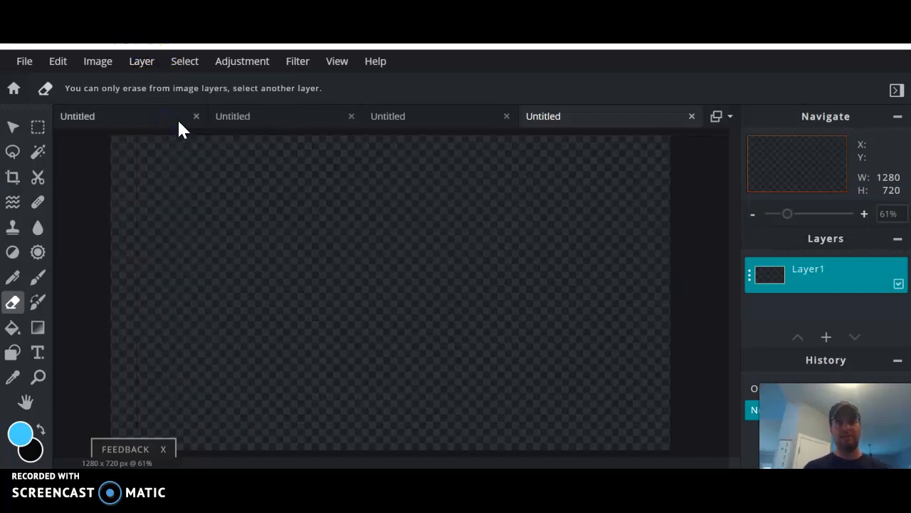
{"action": "left_click_drag", "start_coordinate": [447, 71], "coordinate": [456, 171]}
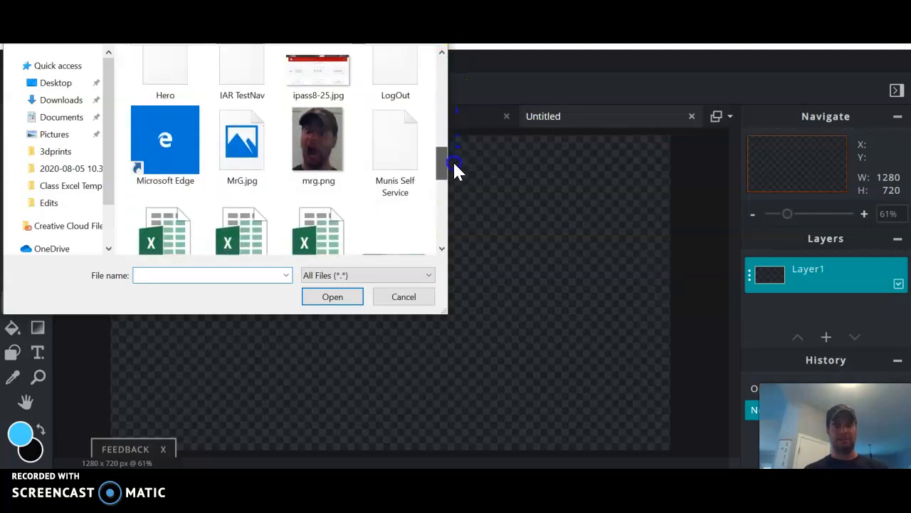
{"action": "left_click", "coordinate": [319, 135]}
{"action": "left_click", "coordinate": [338, 299]}
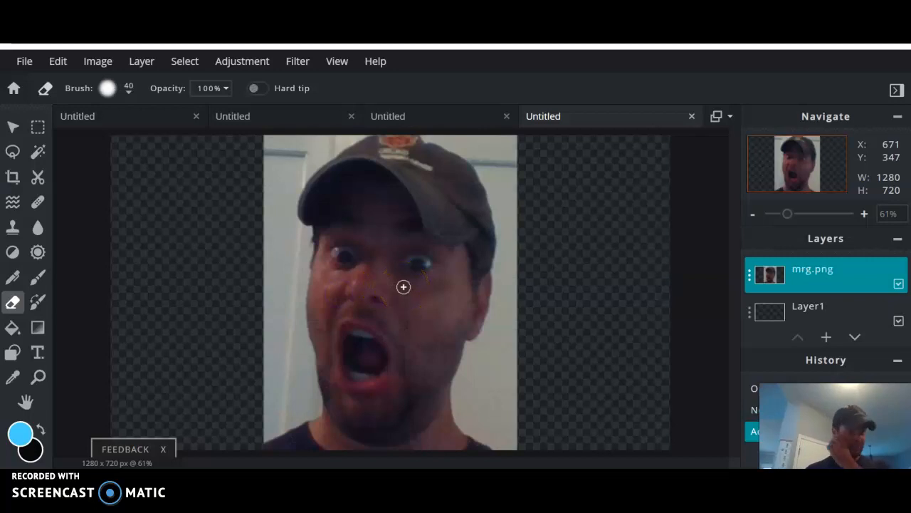
Magic-wand select the white wall on both sides of the face and delete it.
{"action": "left_click", "coordinate": [30, 151]}
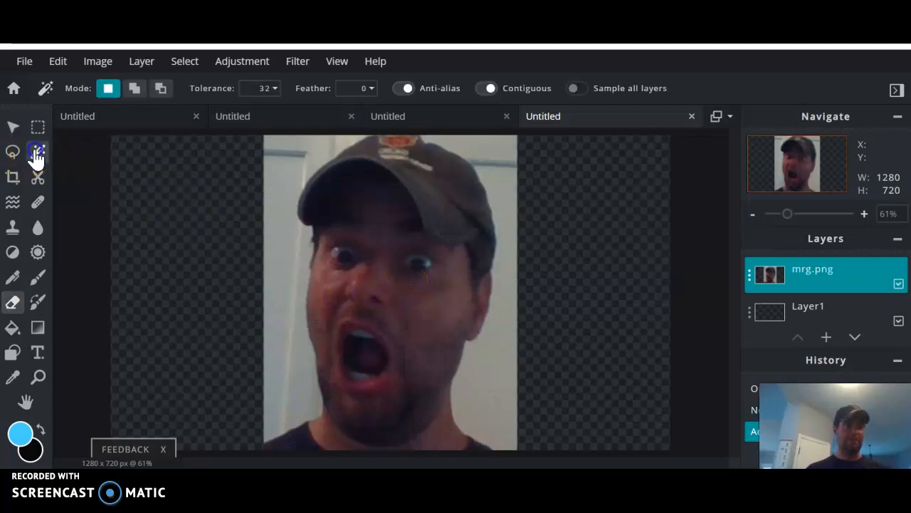
{"action": "left_click", "coordinate": [280, 244]}
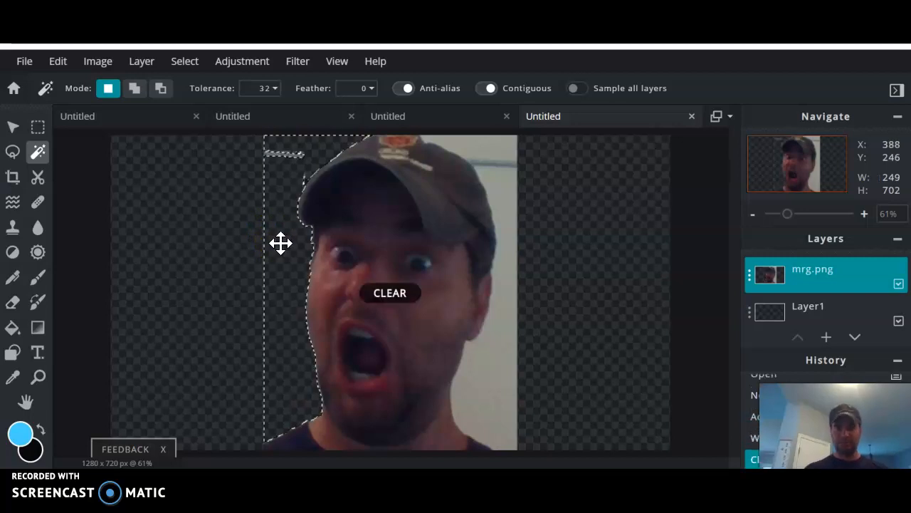
{"action": "left_click", "coordinate": [497, 366]}
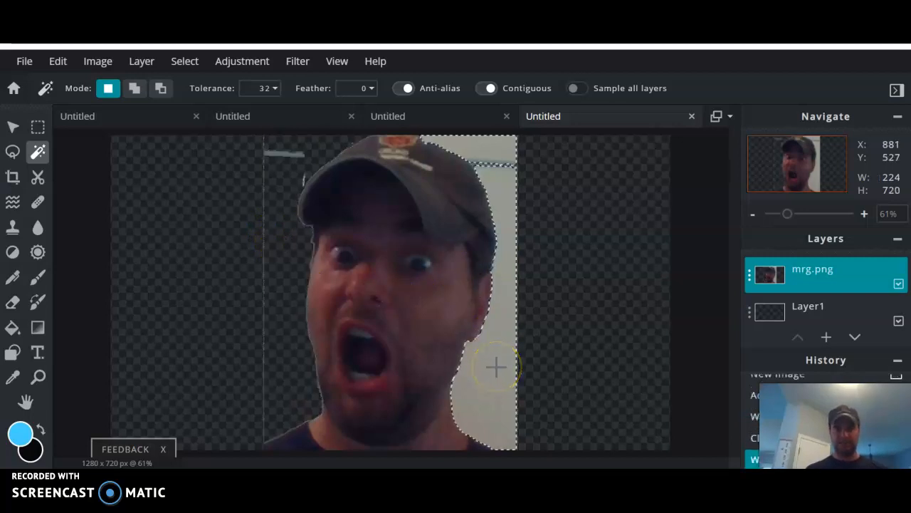
{"action": "key", "text": "Delete"}
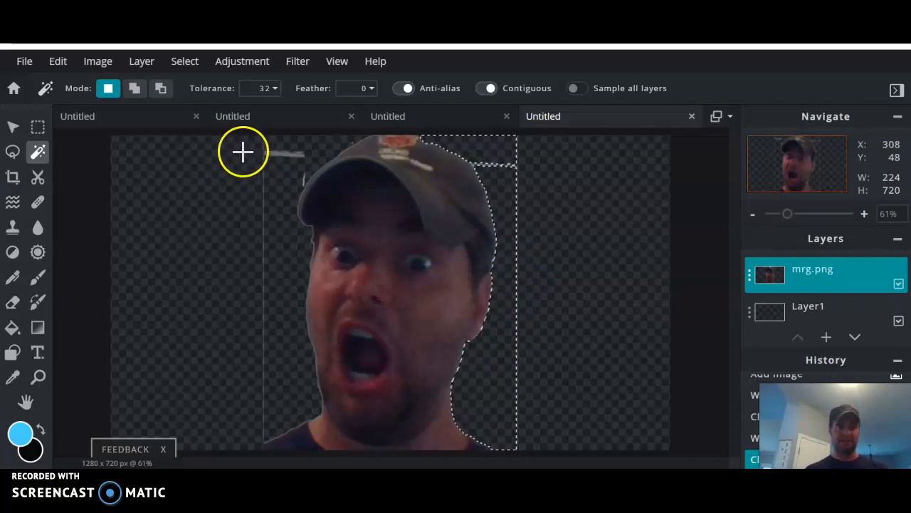
Erase the leftover wall bits near the top of the face, then deselect.
{"action": "left_click", "coordinate": [184, 61]}
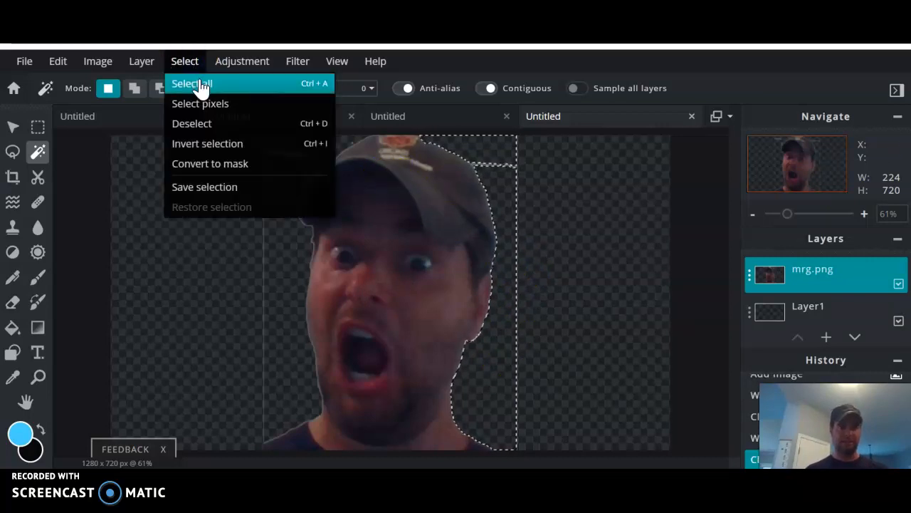
{"action": "left_click", "coordinate": [202, 84]}
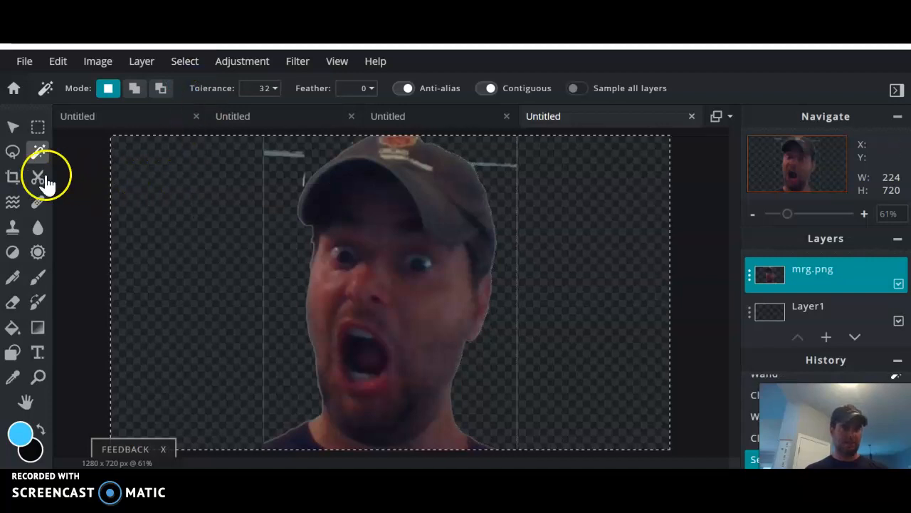
{"action": "left_click", "coordinate": [16, 303]}
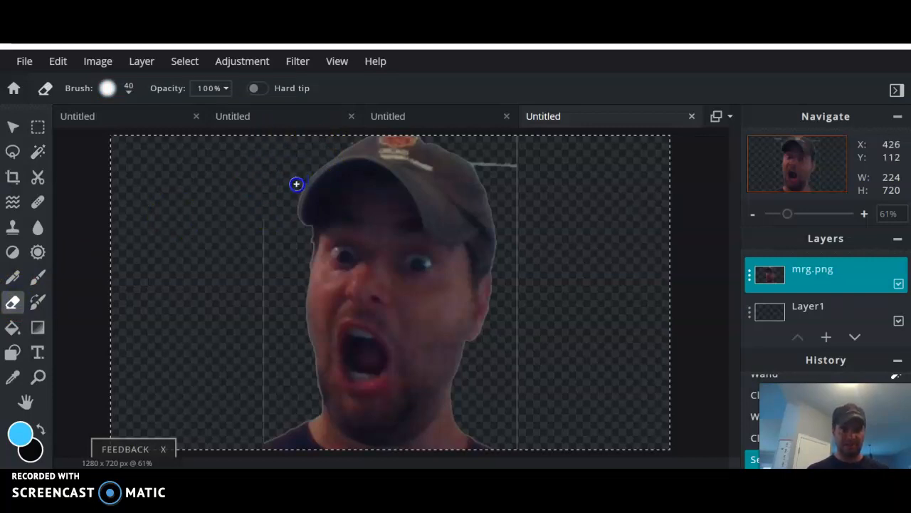
{"action": "left_click_drag", "start_coordinate": [491, 133], "coordinate": [491, 149]}
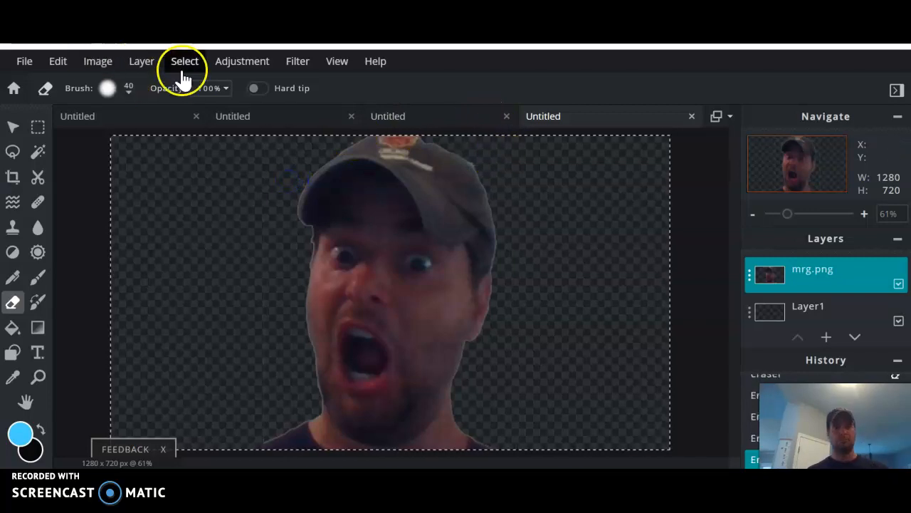
{"action": "left_click", "coordinate": [184, 64]}
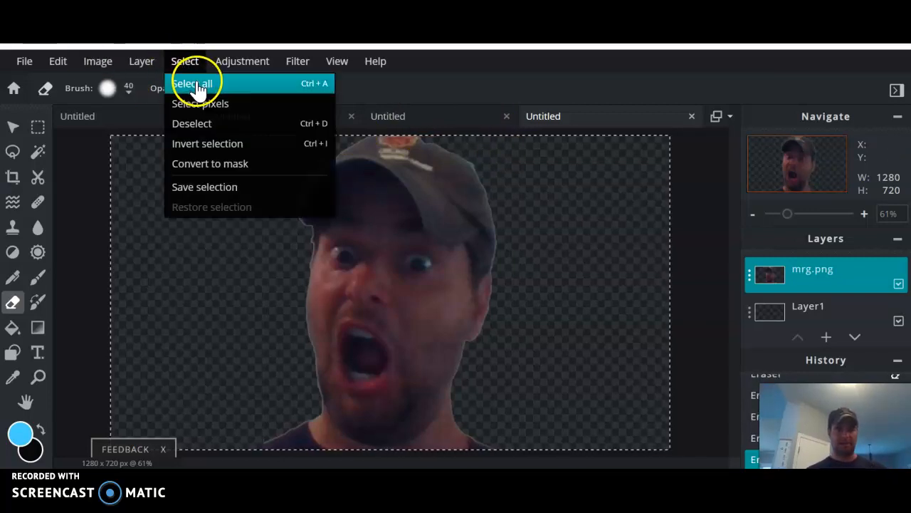
{"action": "left_click", "coordinate": [194, 125]}
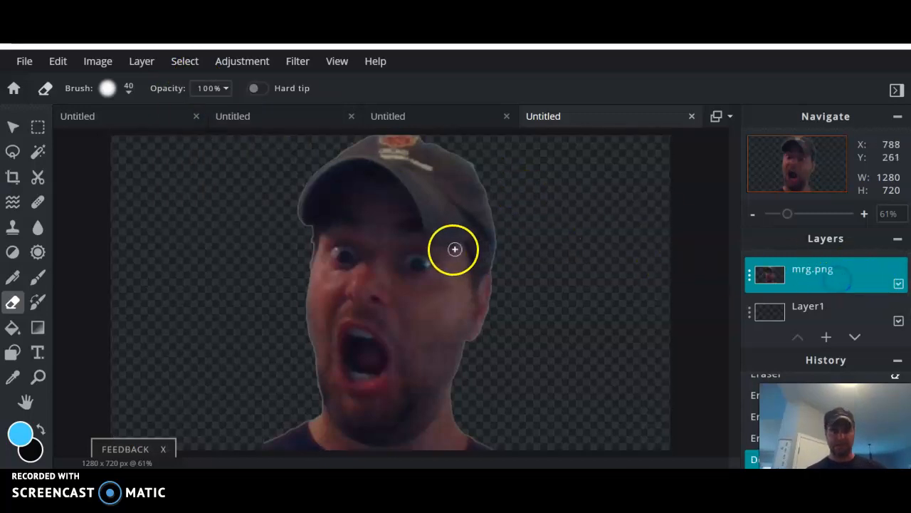
{"action": "left_click", "coordinate": [13, 126]}
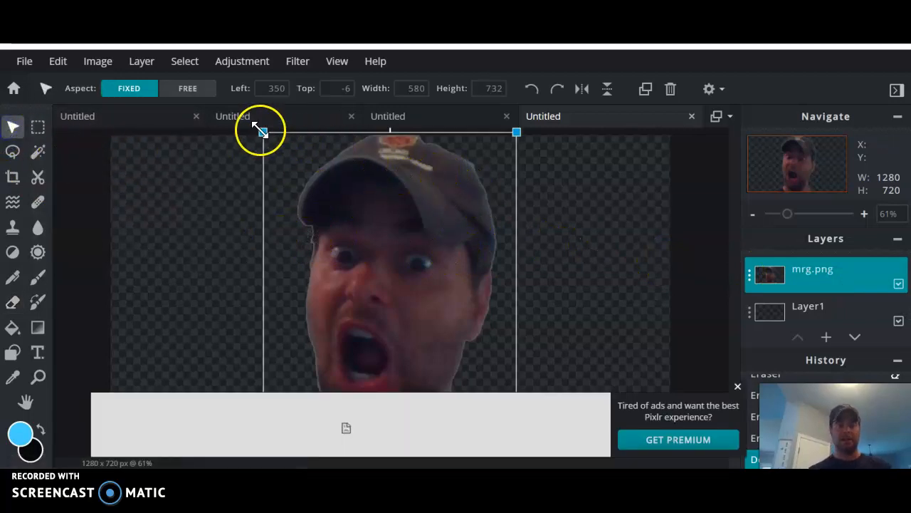
Scale the face cutout down to 312×394 and place it in the upper middle of the canvas.
{"action": "left_click_drag", "start_coordinate": [261, 131], "coordinate": [380, 280]}
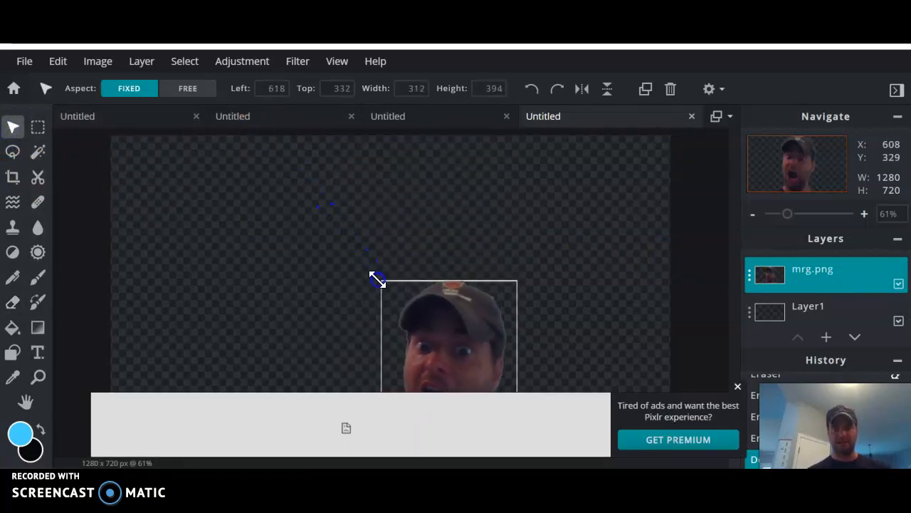
{"action": "left_click_drag", "start_coordinate": [425, 312], "coordinate": [370, 224]}
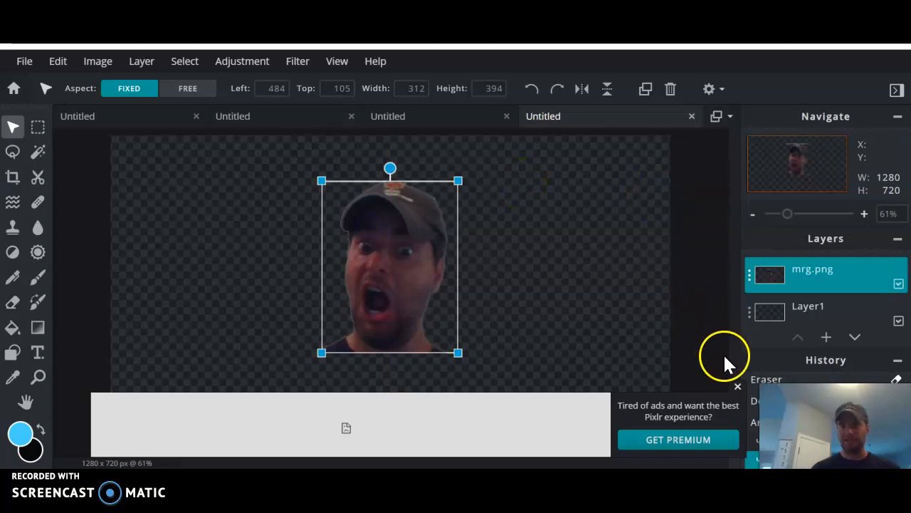
{"action": "left_click", "coordinate": [737, 387]}
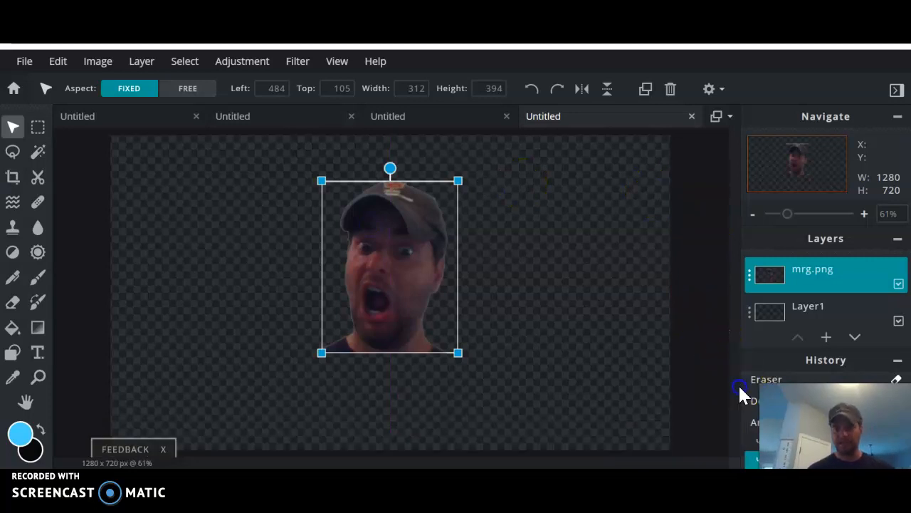
{"action": "left_click", "coordinate": [525, 269]}
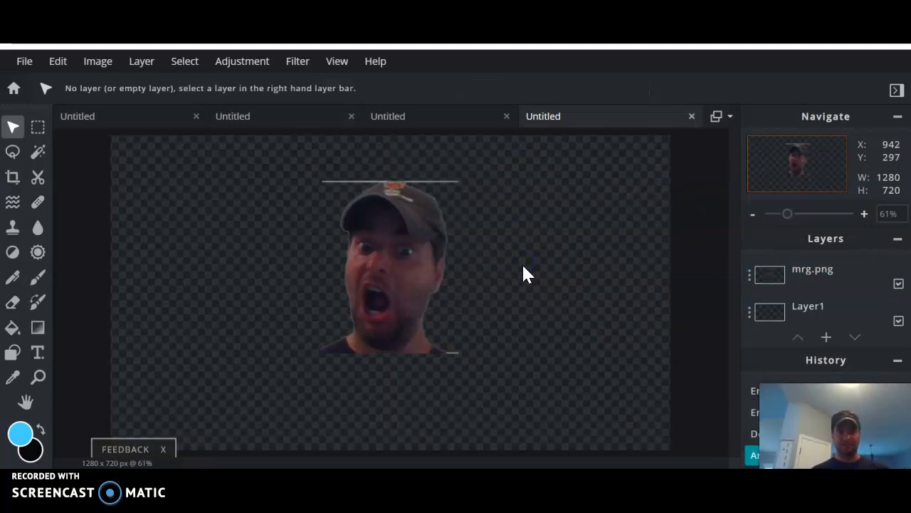
{"action": "left_click", "coordinate": [460, 178]}
{"action": "left_click", "coordinate": [556, 171]}
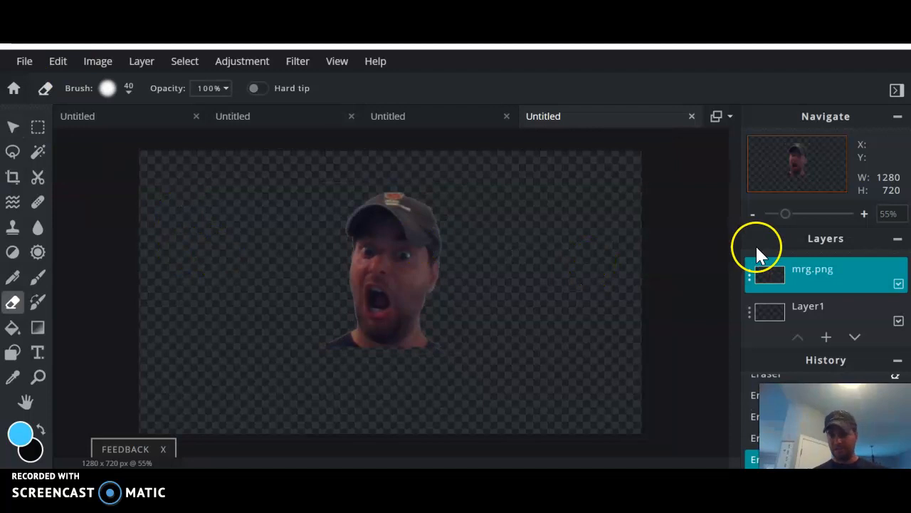
Add an empty layer, Layer 3, above mrg.png.
{"action": "left_click", "coordinate": [826, 337]}
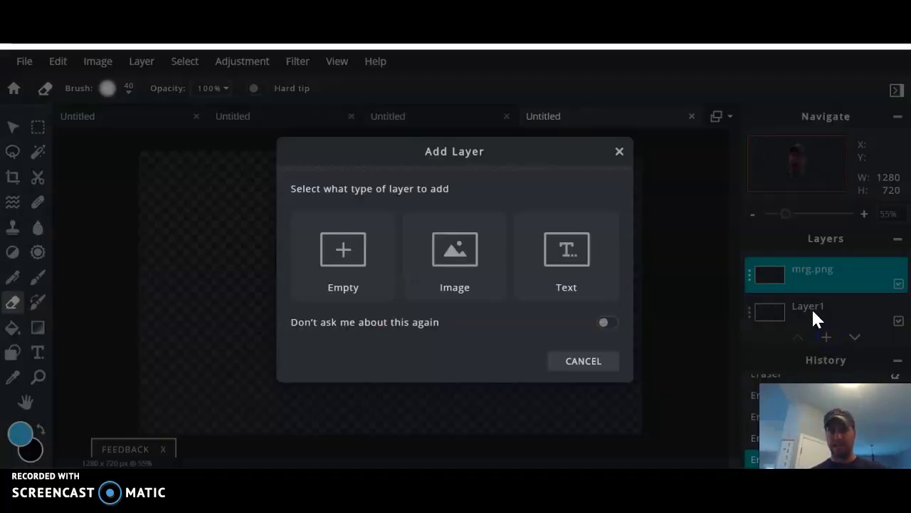
{"action": "left_click", "coordinate": [355, 259]}
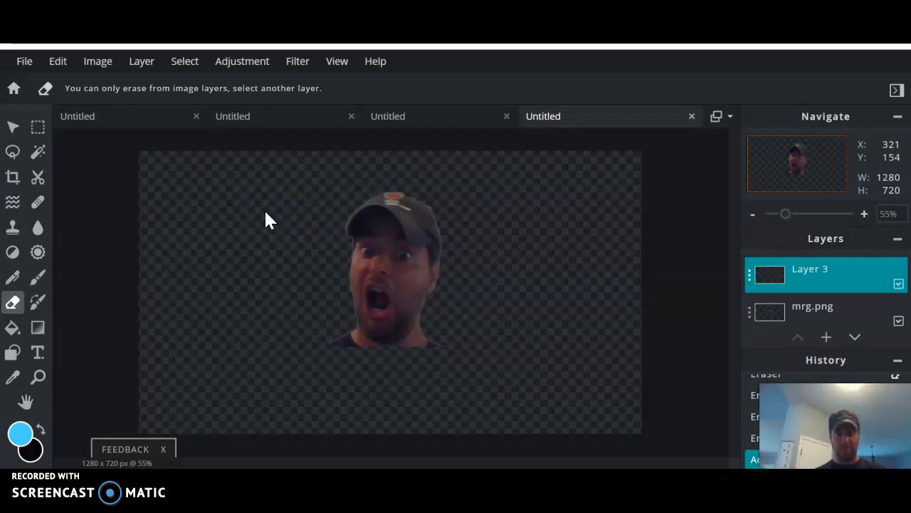
{"action": "left_click", "coordinate": [151, 242]}
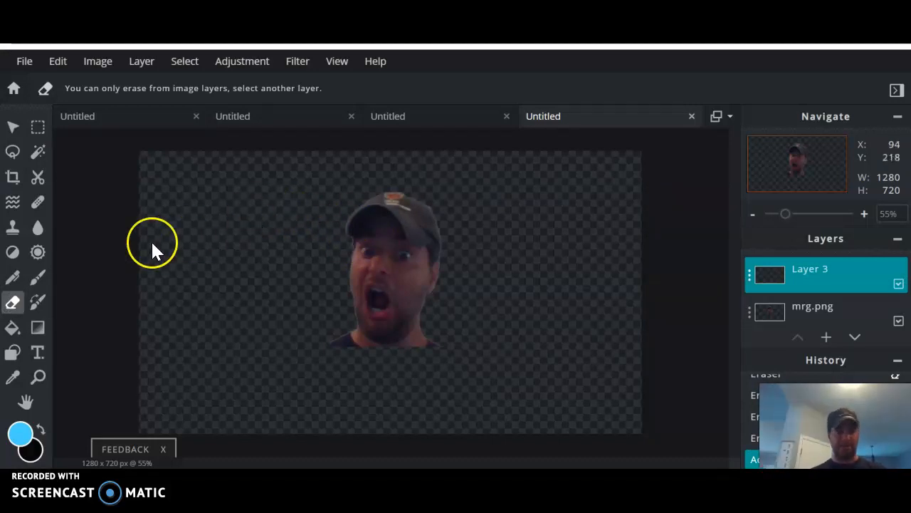
{"action": "left_click", "coordinate": [12, 353]}
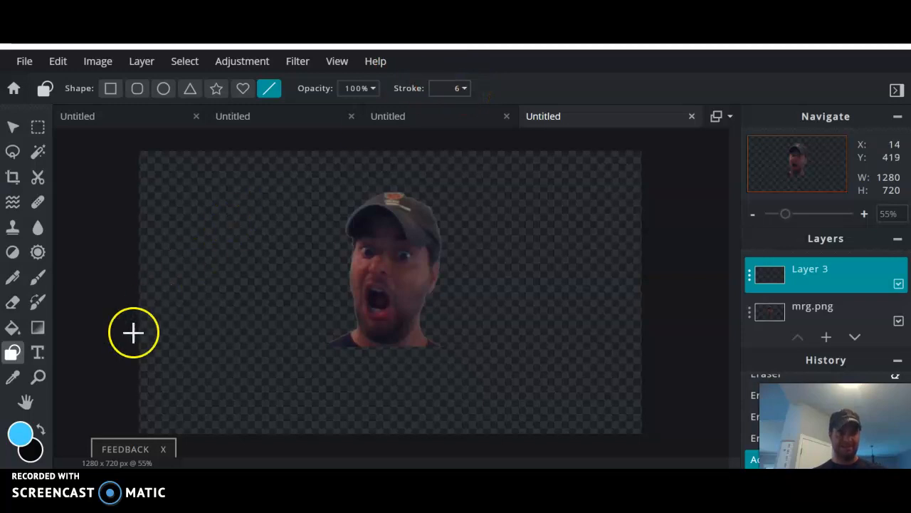
Draw light-blue vertical and diagonal lines across the canvas on Layer 3, then move it beneath mrg.png.
{"action": "left_click", "coordinate": [21, 434]}
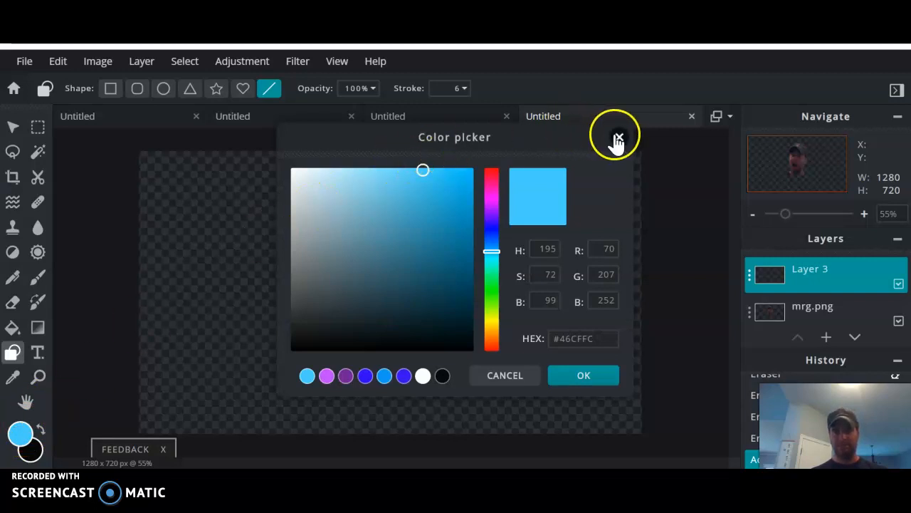
{"action": "left_click", "coordinate": [581, 375]}
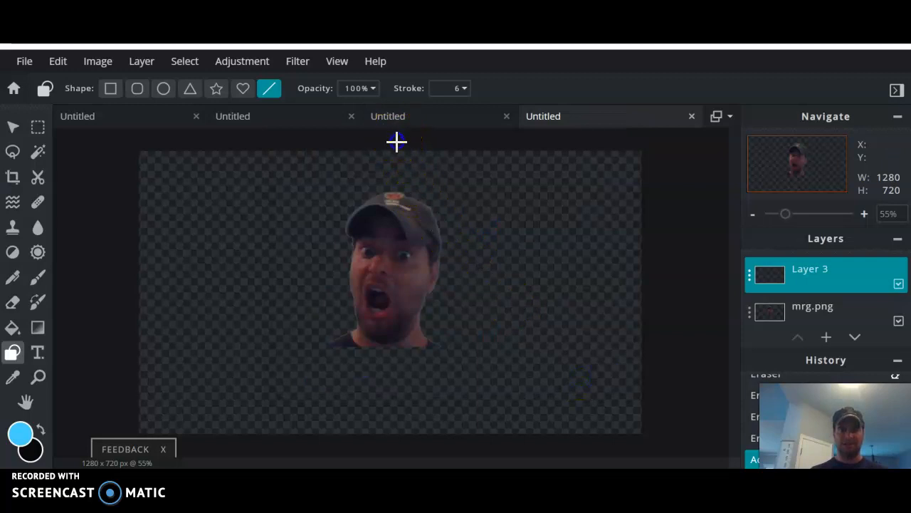
{"action": "left_click_drag", "start_coordinate": [397, 245], "coordinate": [391, 441]}
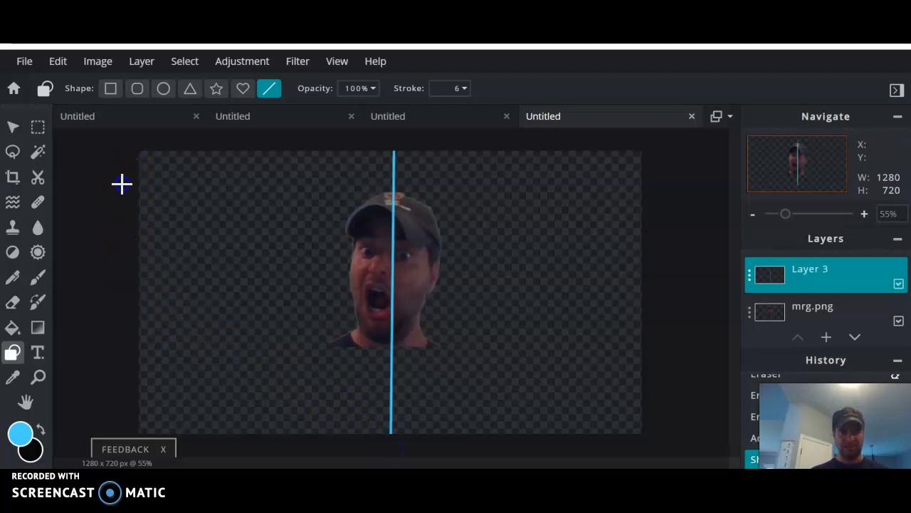
{"action": "left_click_drag", "start_coordinate": [194, 211], "coordinate": [651, 376]}
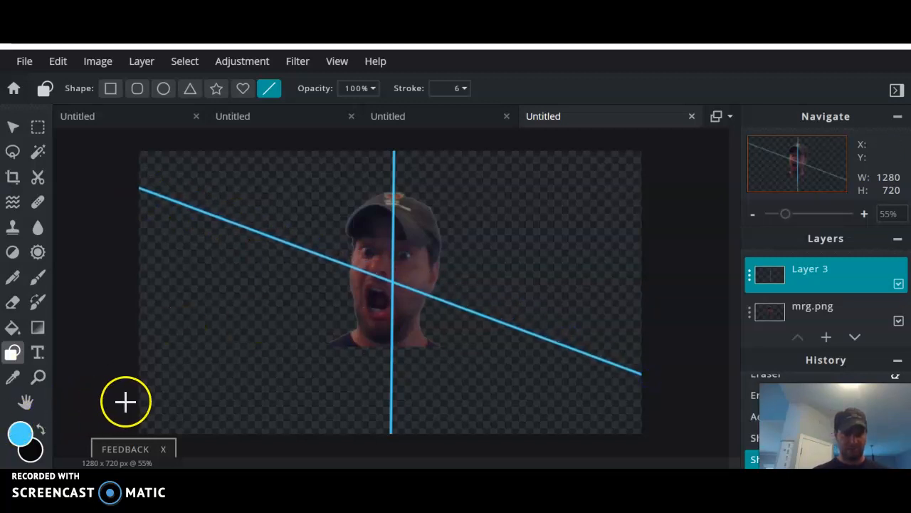
{"action": "left_click_drag", "start_coordinate": [133, 404], "coordinate": [651, 159]}
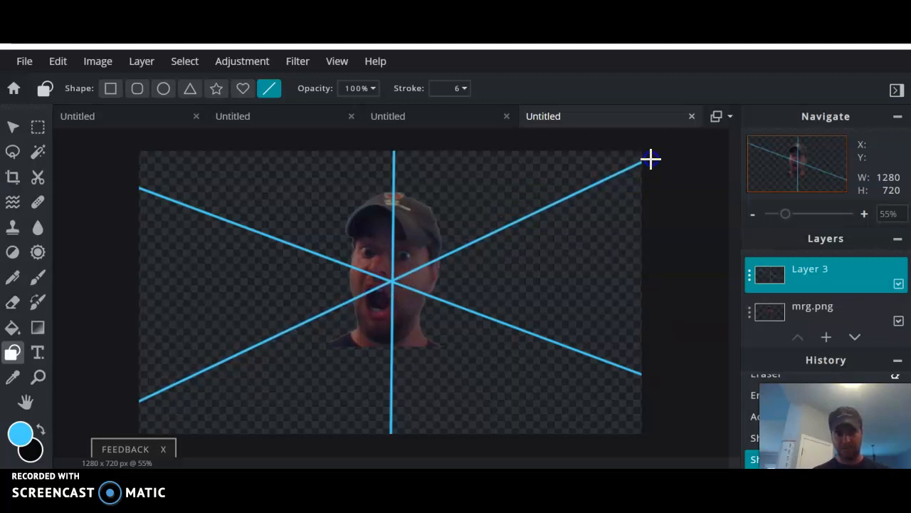
{"action": "left_click_drag", "start_coordinate": [827, 264], "coordinate": [854, 326]}
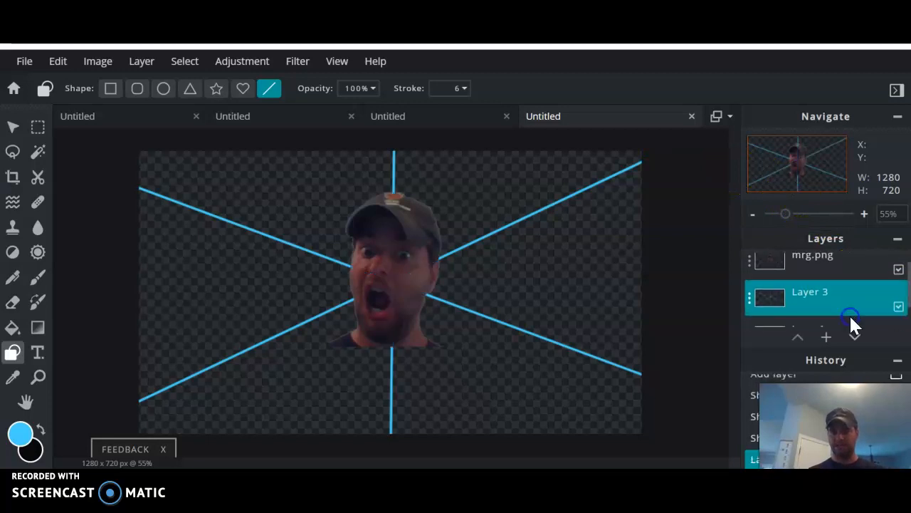
Rename Layer 3 to 'background' and bucket-fill its left wedge light blue.
{"action": "left_click", "coordinate": [757, 303]}
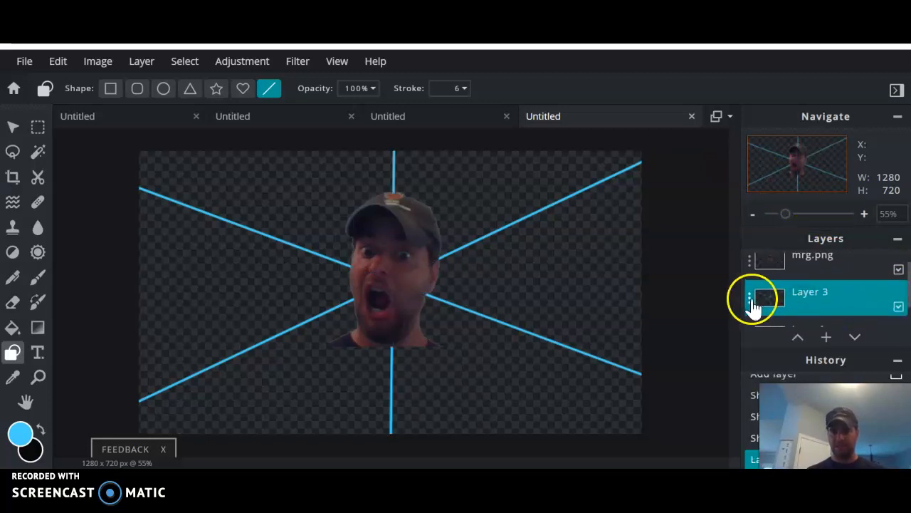
{"action": "left_click", "coordinate": [630, 223]}
{"action": "left_click_drag", "start_coordinate": [630, 223], "coordinate": [560, 212]}
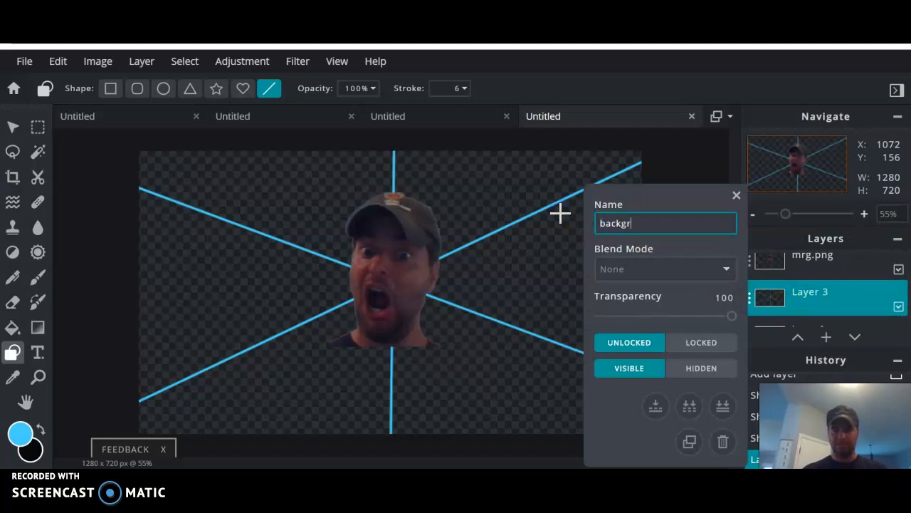
{"action": "key", "text": "Return"}
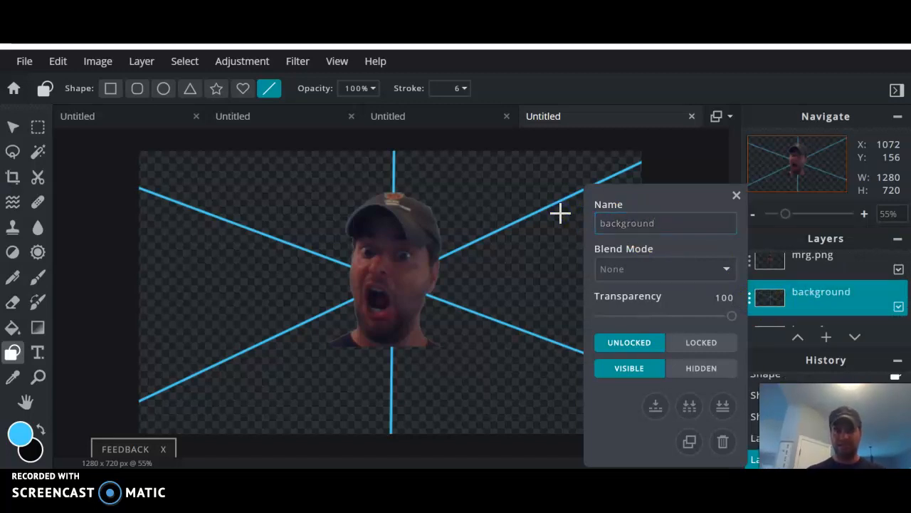
{"action": "left_click", "coordinate": [737, 195]}
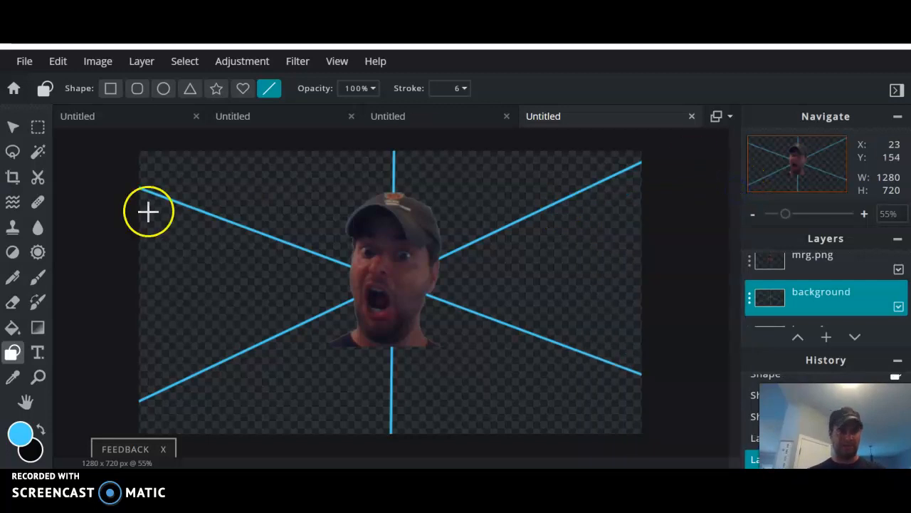
{"action": "left_click", "coordinate": [12, 327]}
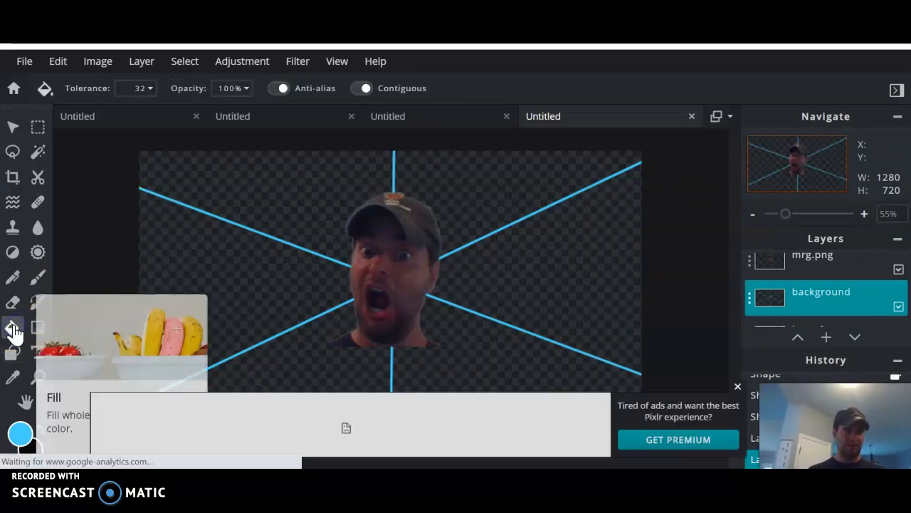
{"action": "left_click", "coordinate": [220, 287]}
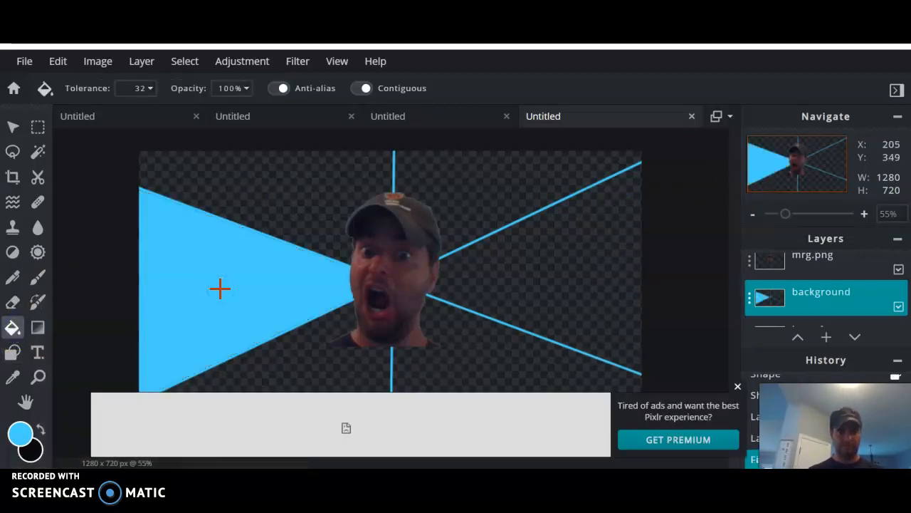
Fill the right wedge light blue, and the lower-left and upper-right areas medium blue.
{"action": "left_click", "coordinate": [562, 286]}
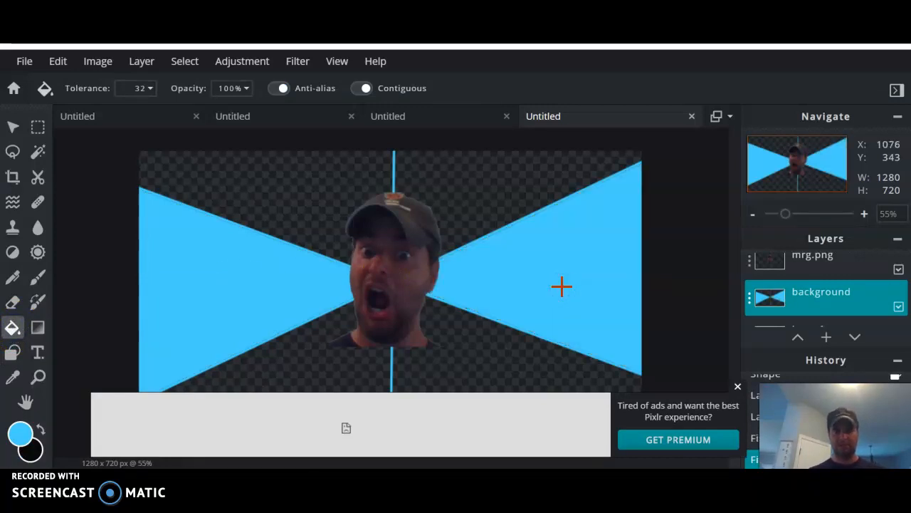
{"action": "left_click", "coordinate": [738, 388]}
{"action": "left_click", "coordinate": [21, 432]}
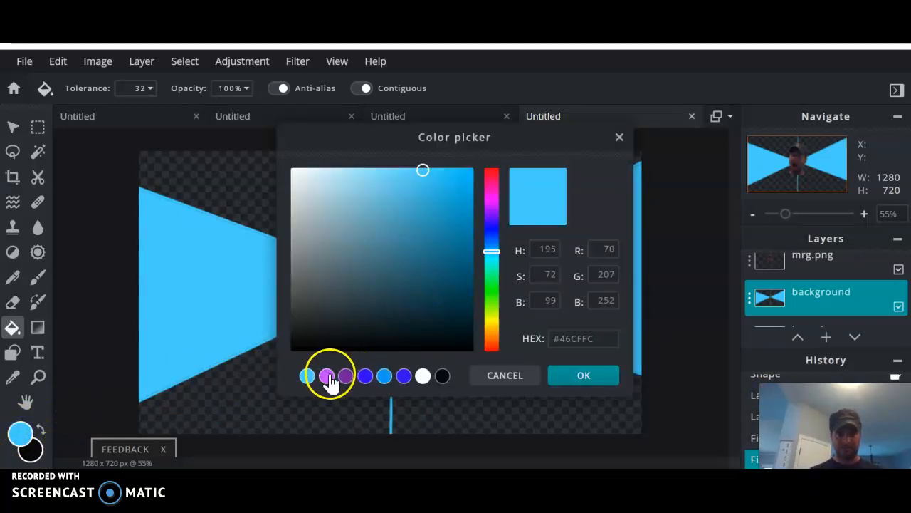
{"action": "left_click", "coordinate": [385, 375]}
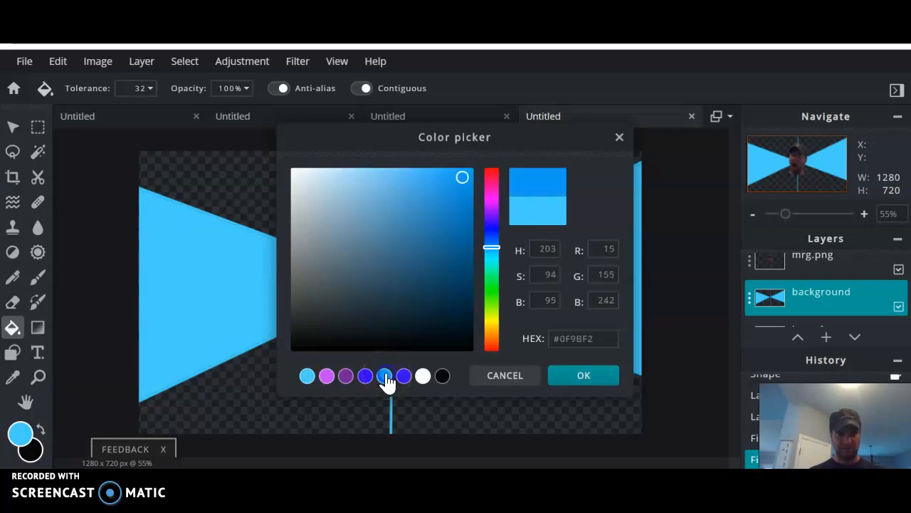
{"action": "left_click", "coordinate": [585, 376]}
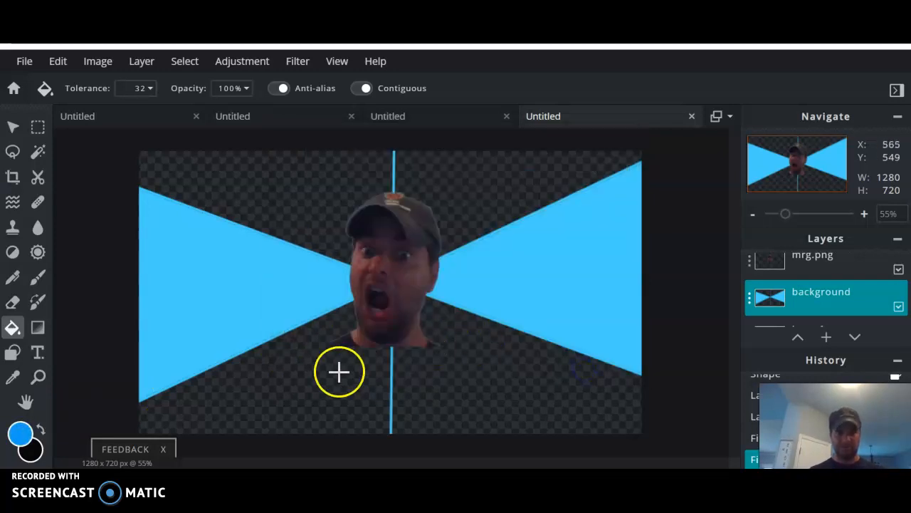
{"action": "left_click", "coordinate": [304, 378]}
{"action": "left_click", "coordinate": [455, 187]}
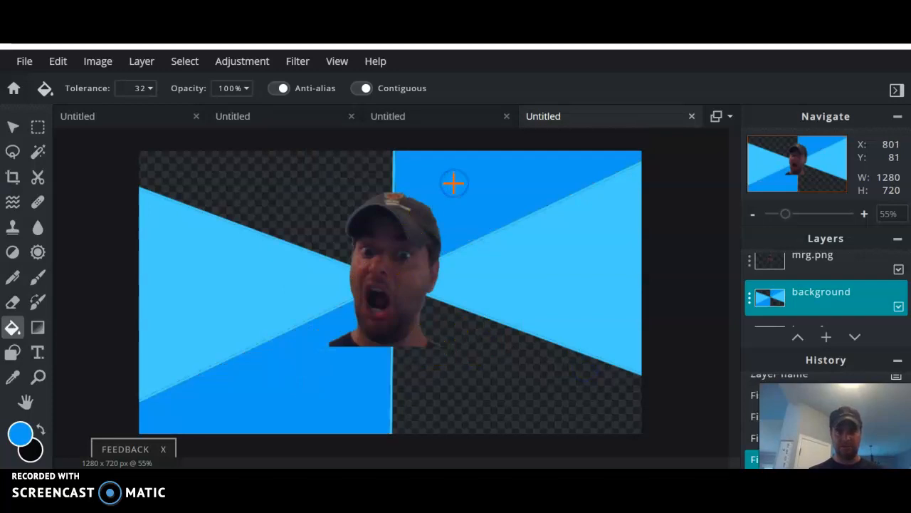
Fill the lower-right and upper-left areas blue-violet, then make mrg.png active.
{"action": "left_click", "coordinate": [22, 431]}
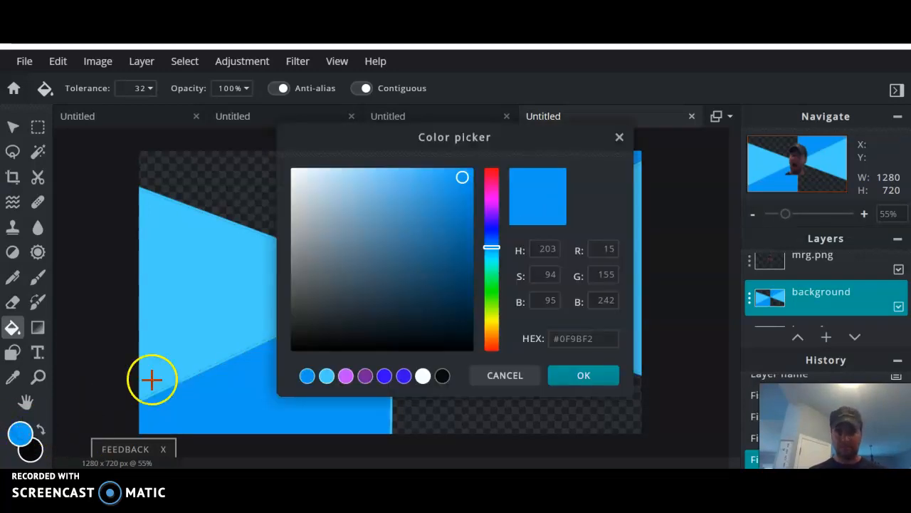
{"action": "left_click", "coordinate": [404, 376]}
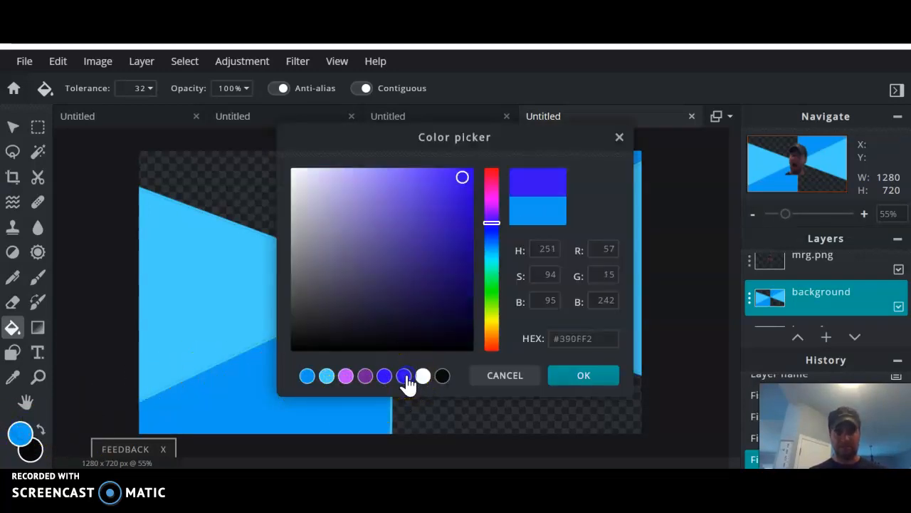
{"action": "left_click", "coordinate": [583, 377]}
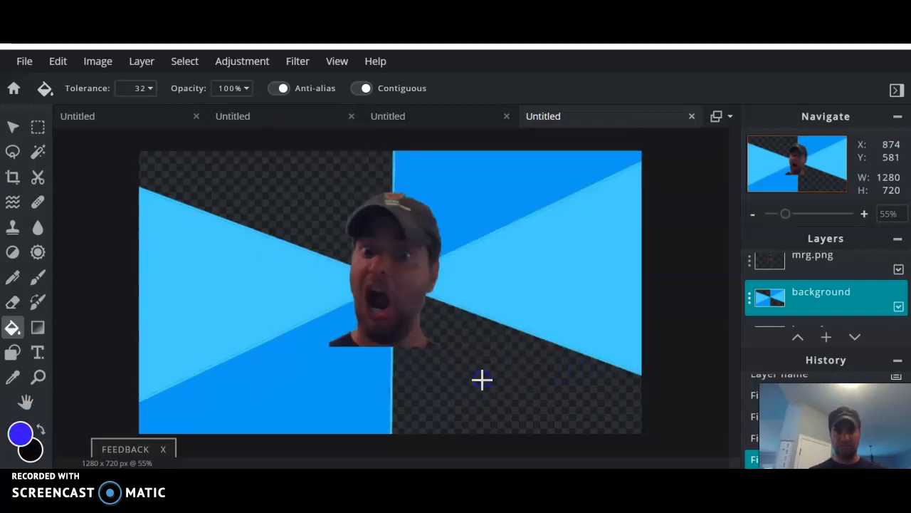
{"action": "left_click", "coordinate": [482, 379]}
{"action": "left_click", "coordinate": [297, 198]}
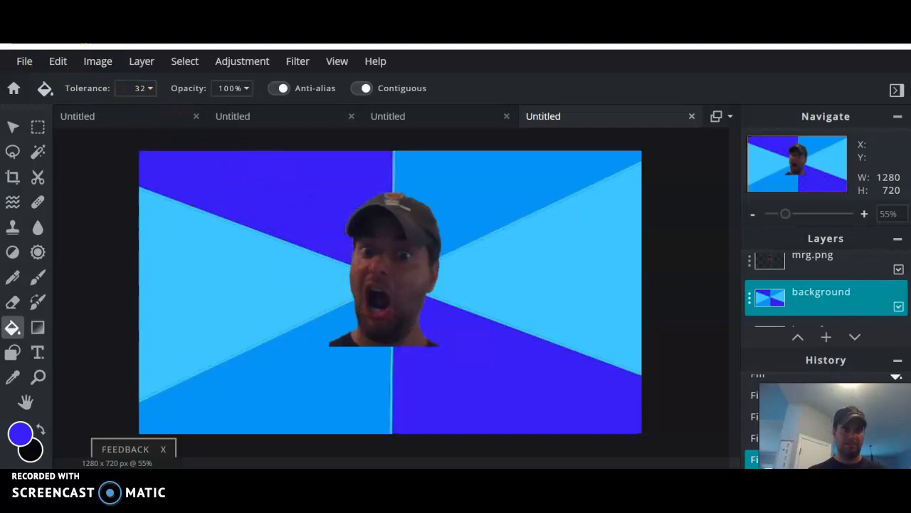
{"action": "left_click", "coordinate": [848, 258]}
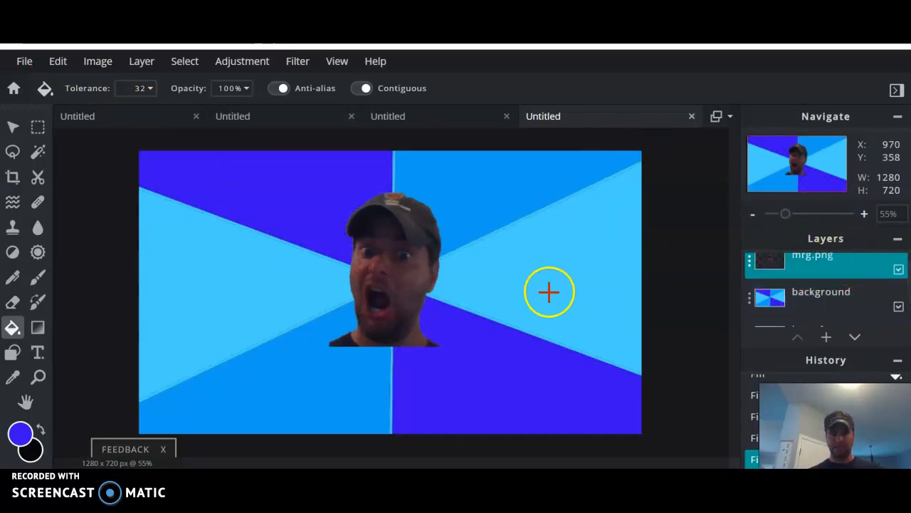
Nudge the face slightly down and right, toward where the coloured rays converge.
{"action": "left_click", "coordinate": [12, 126]}
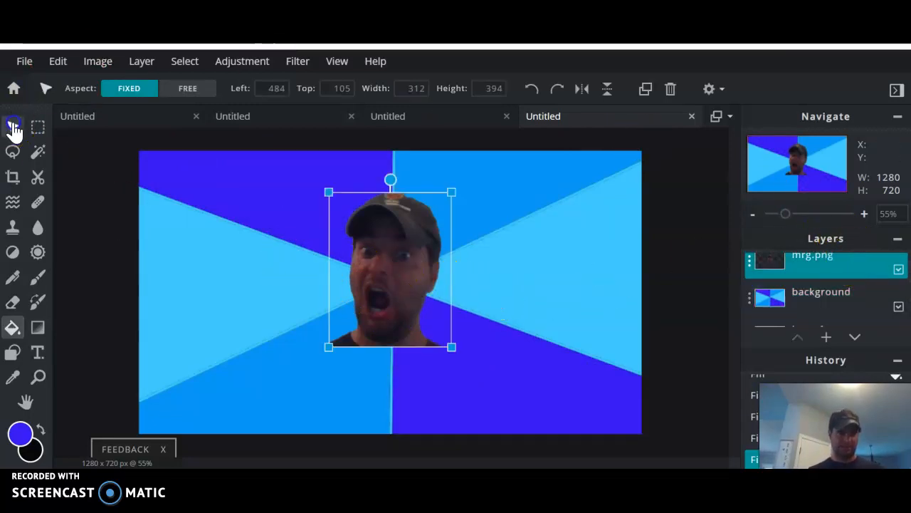
{"action": "left_click_drag", "start_coordinate": [403, 242], "coordinate": [409, 263]}
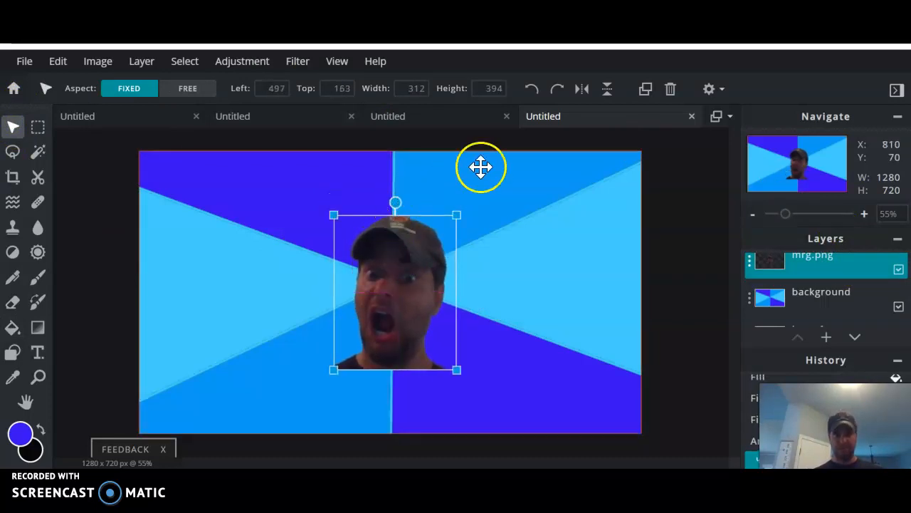
{"action": "left_click", "coordinate": [695, 200]}
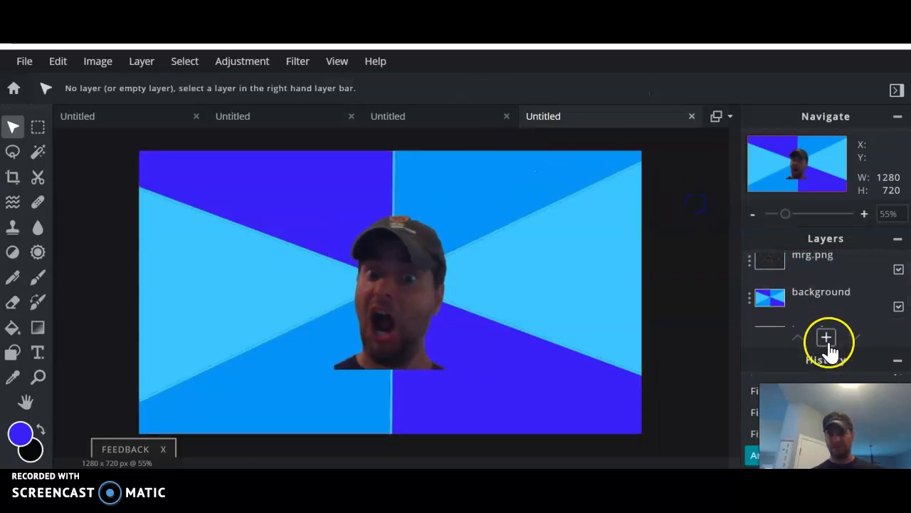
Add a white 80-size Arial text layer reading 'Hey Family' across the face.
{"action": "left_click", "coordinate": [826, 337]}
{"action": "left_click", "coordinate": [572, 263]}
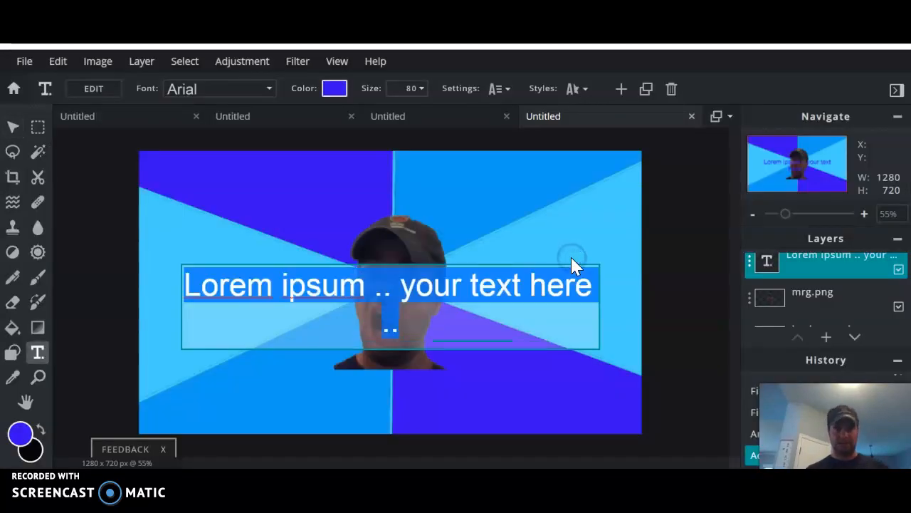
{"action": "type", "text": "Hey F"}
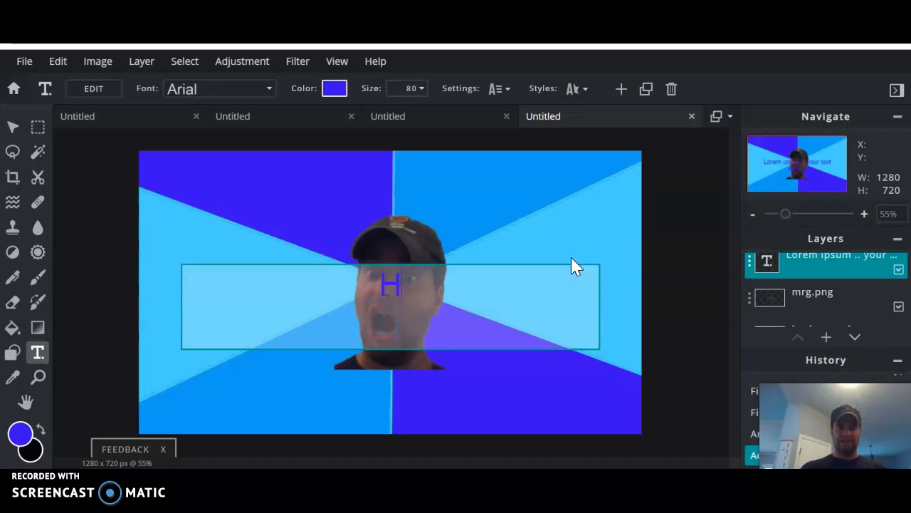
{"action": "key", "text": "BackSpace"}
{"action": "key", "text": "BackSpace"}
{"action": "key", "text": "BackSpace"}
{"action": "key", "text": "BackSpace"}
{"action": "key", "text": "BackSpace"}
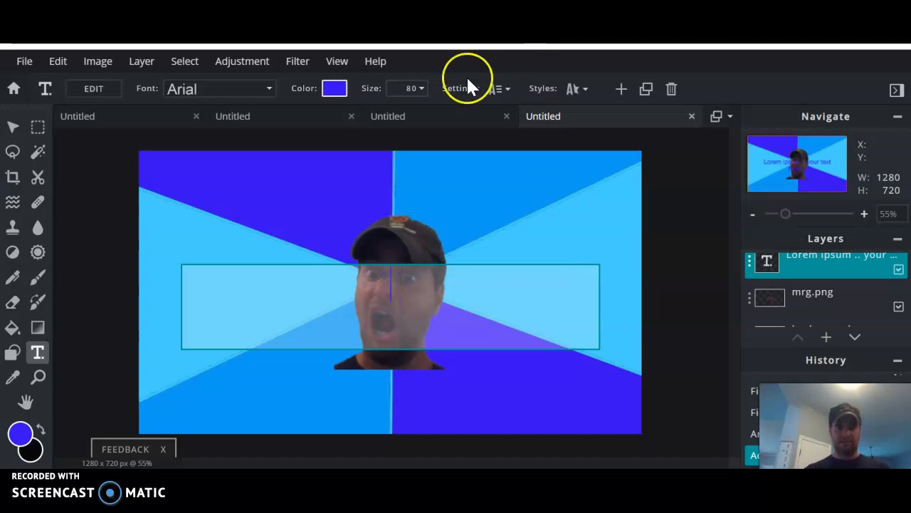
{"action": "left_click", "coordinate": [333, 88]}
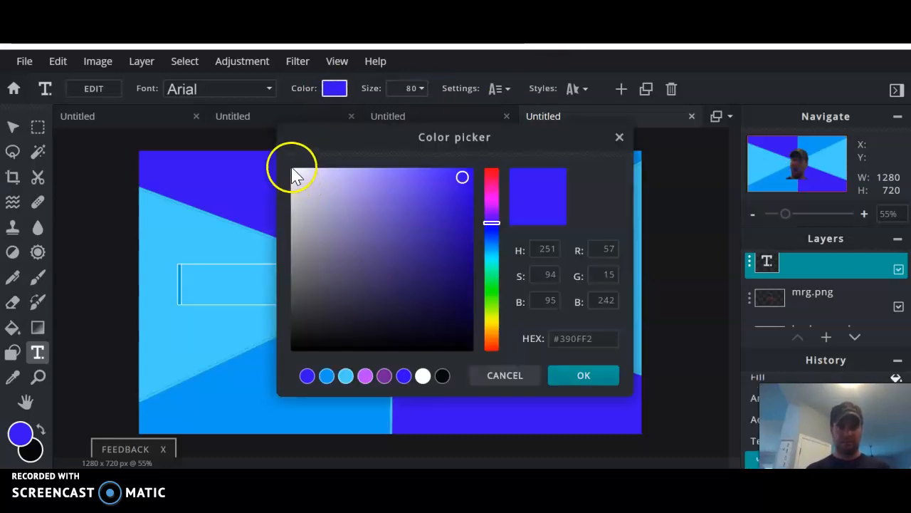
{"action": "left_click", "coordinate": [422, 376]}
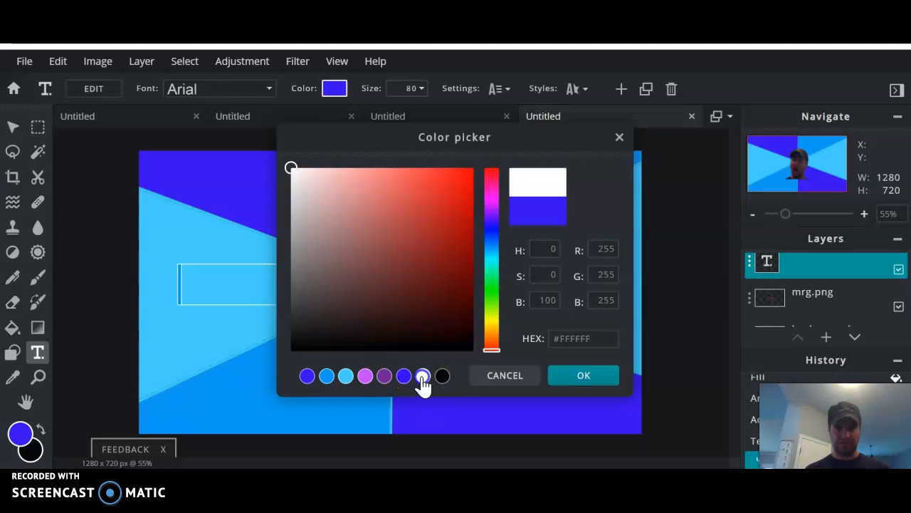
{"action": "left_click", "coordinate": [577, 374]}
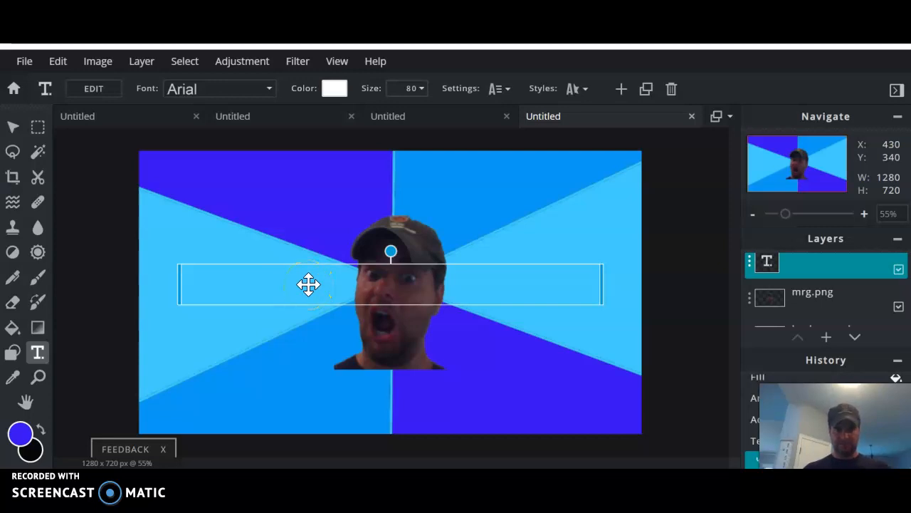
{"action": "double_click", "coordinate": [370, 293]}
{"action": "type", "text": "Hey Family"}
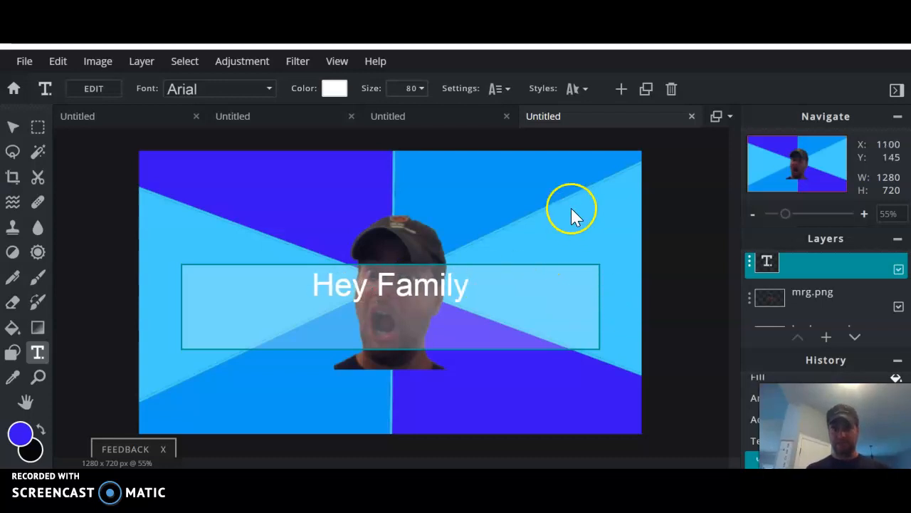
{"action": "left_click_drag", "start_coordinate": [472, 289], "coordinate": [316, 287]}
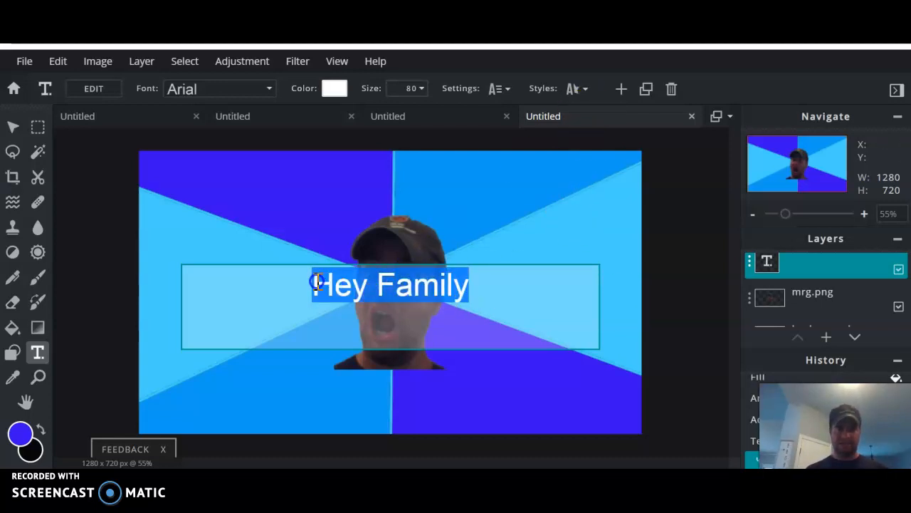
Give the 'Hey Family' caption a black outline of size 5 and move it to the top edge.
{"action": "left_click", "coordinate": [585, 89]}
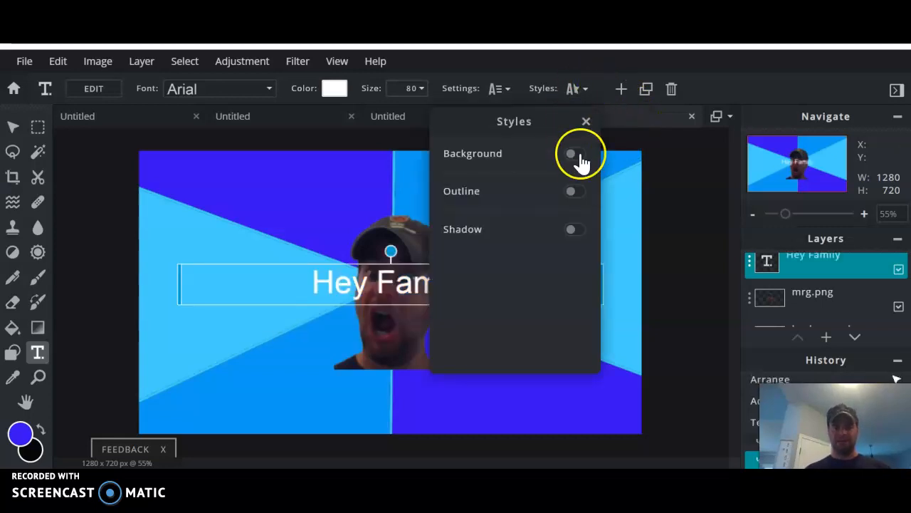
{"action": "left_click", "coordinate": [576, 193]}
{"action": "left_click", "coordinate": [576, 215]}
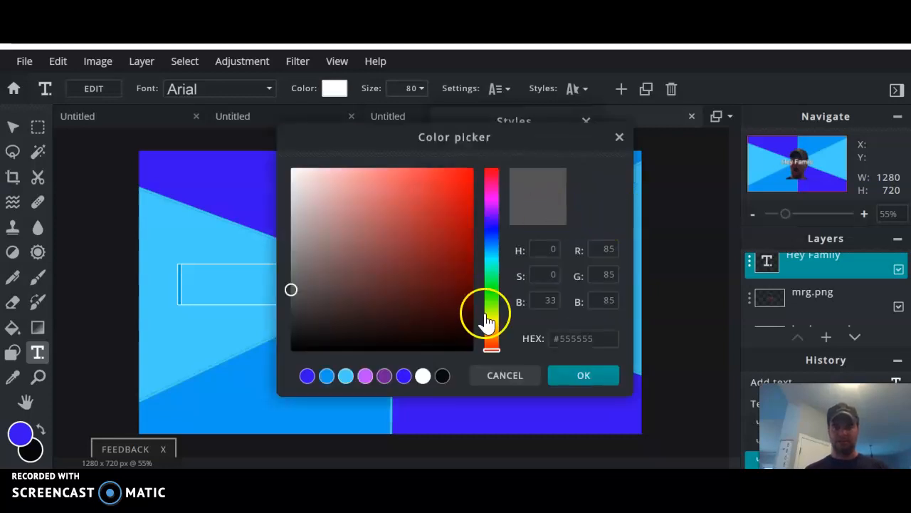
{"action": "left_click", "coordinate": [443, 375]}
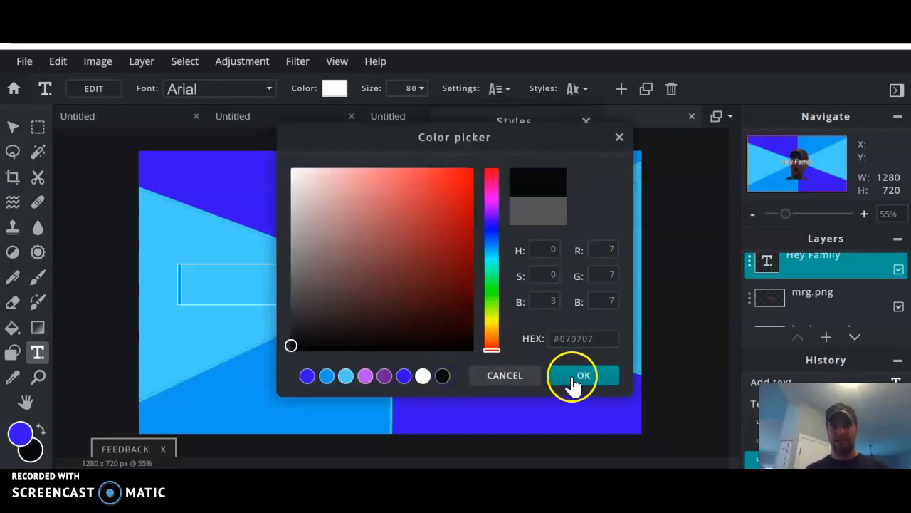
{"action": "left_click", "coordinate": [573, 379]}
{"action": "left_click", "coordinate": [580, 264]}
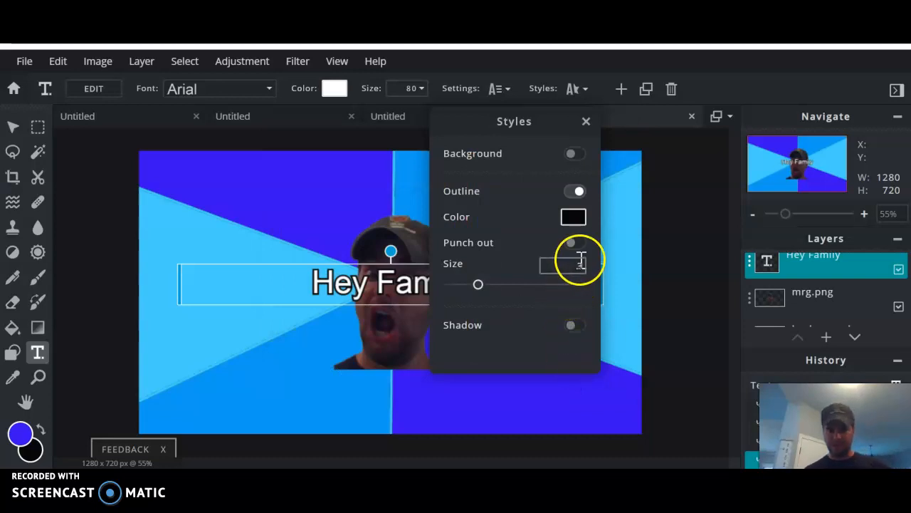
{"action": "key", "text": "BackSpace"}
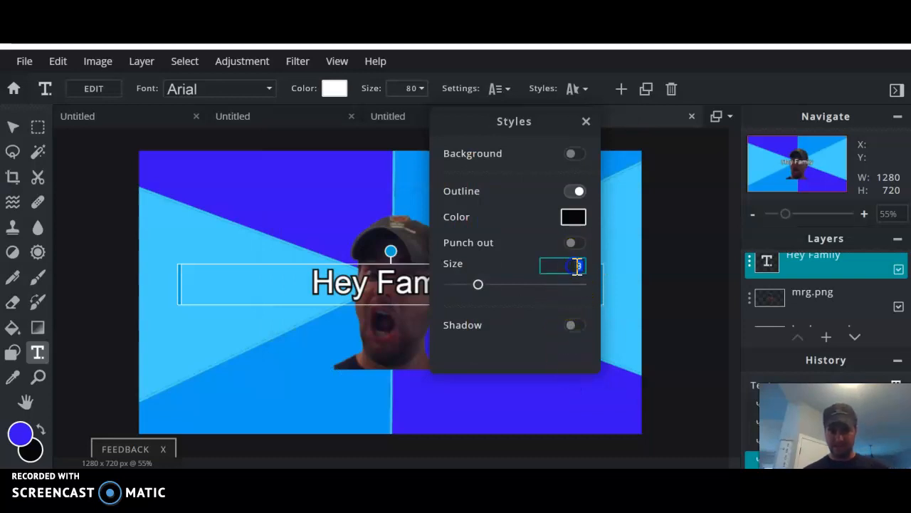
{"action": "type", "text": "5"}
{"action": "key", "text": "Return"}
{"action": "left_click", "coordinate": [564, 288]}
{"action": "left_click", "coordinate": [689, 234]}
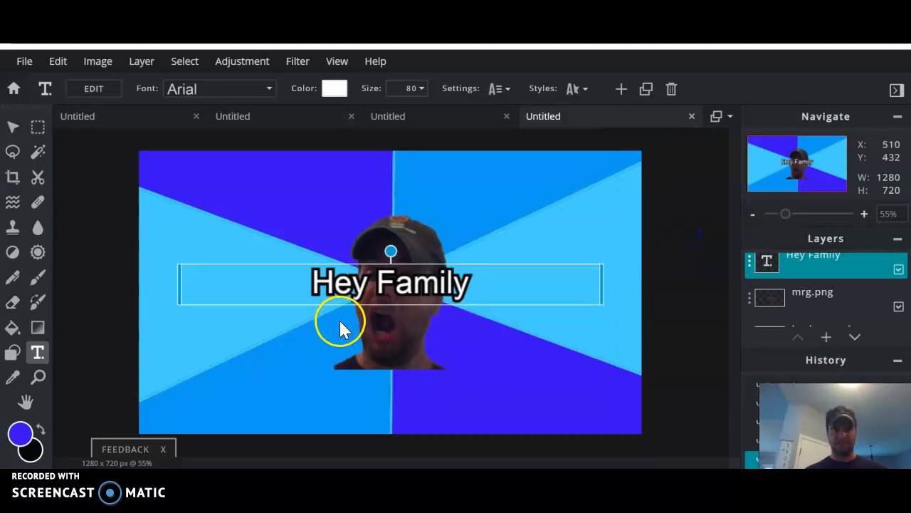
{"action": "left_click_drag", "start_coordinate": [395, 281], "coordinate": [396, 167]}
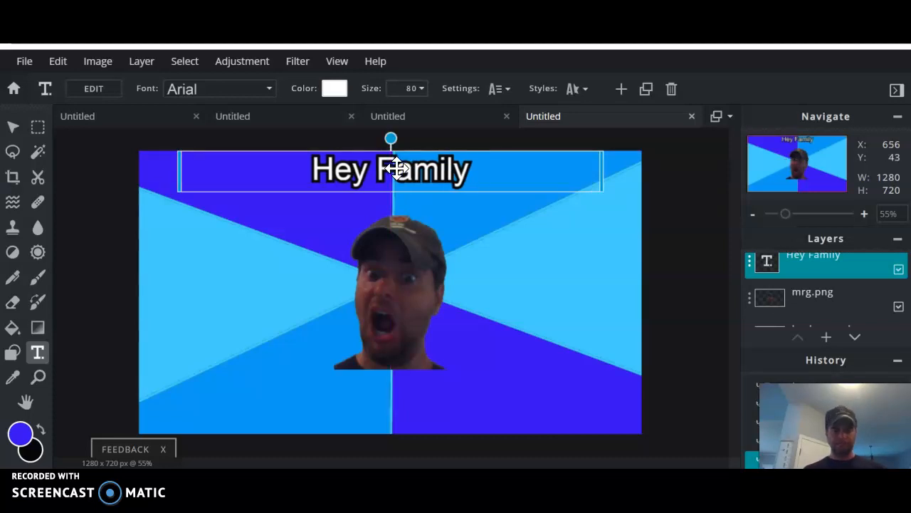
Duplicate the Hey Family caption layer and drag the copy to the bottom of the image.
{"action": "left_click", "coordinate": [749, 264]}
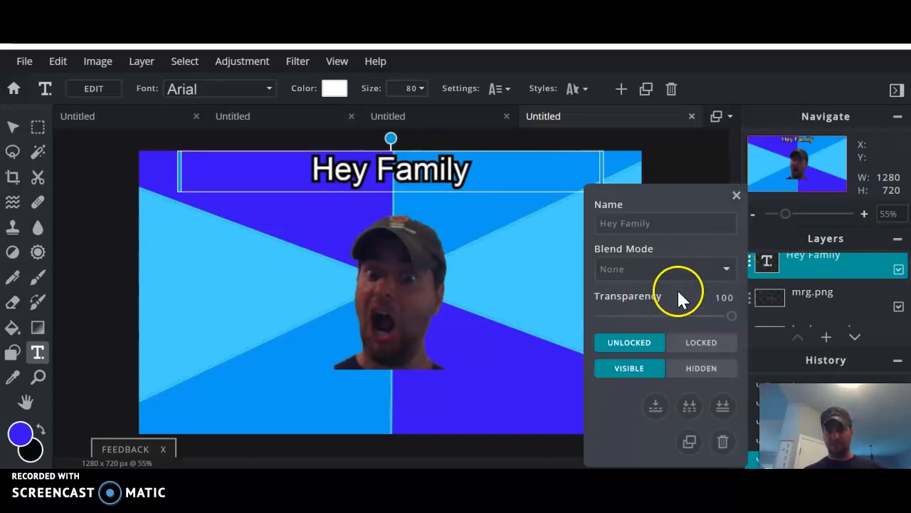
{"action": "left_click", "coordinate": [689, 442]}
{"action": "left_click_drag", "start_coordinate": [547, 171], "coordinate": [540, 405]}
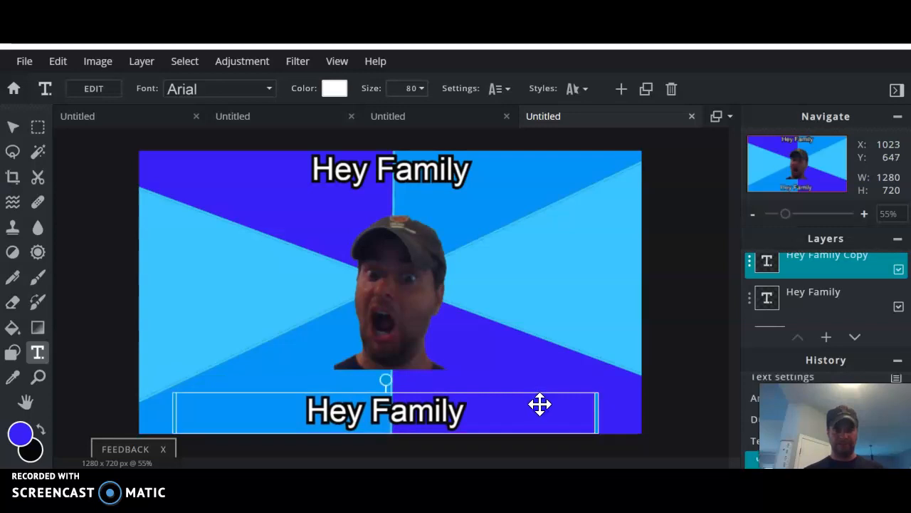
Replace the bottom copy's text with 'Stop using all the bandwidth'.
{"action": "double_click", "coordinate": [463, 418]}
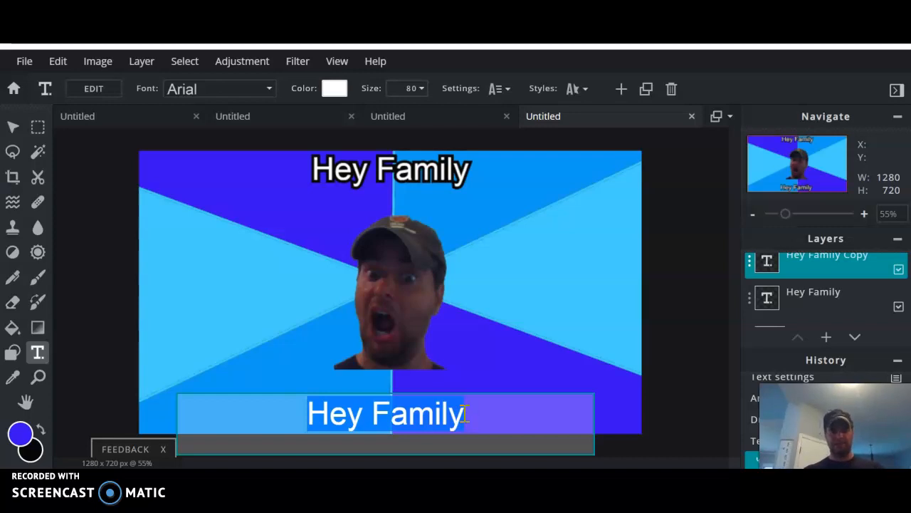
{"action": "type", "text": "Stop using all the bandwidth"}
{"action": "key", "text": "Return"}
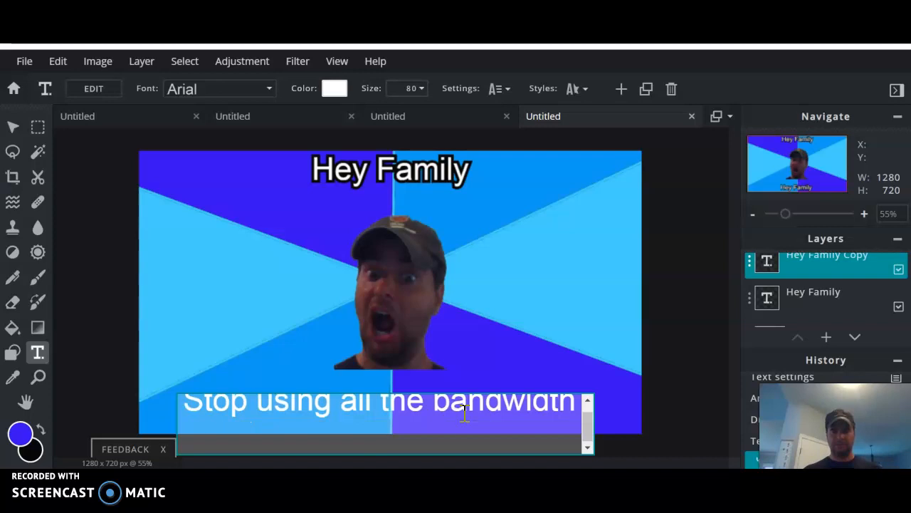
{"action": "key", "text": "BackSpace"}
{"action": "left_click", "coordinate": [735, 275]}
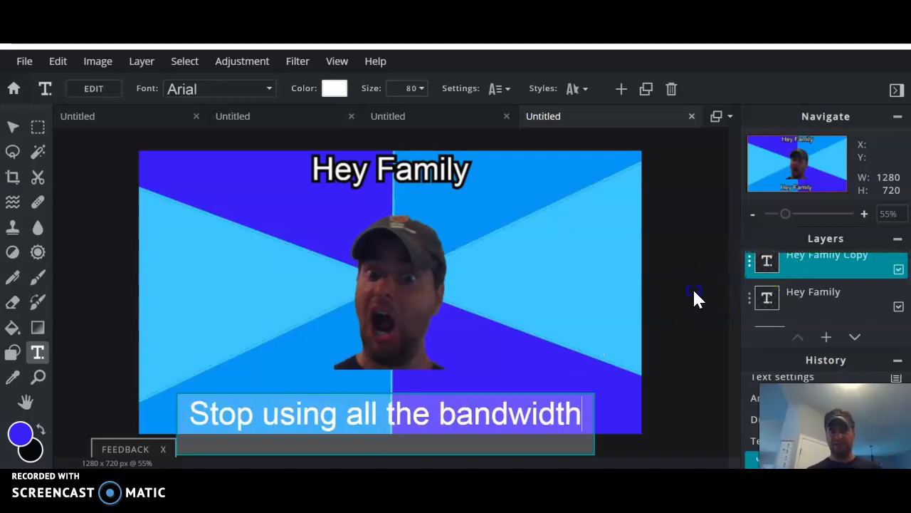
{"action": "left_click", "coordinate": [651, 272]}
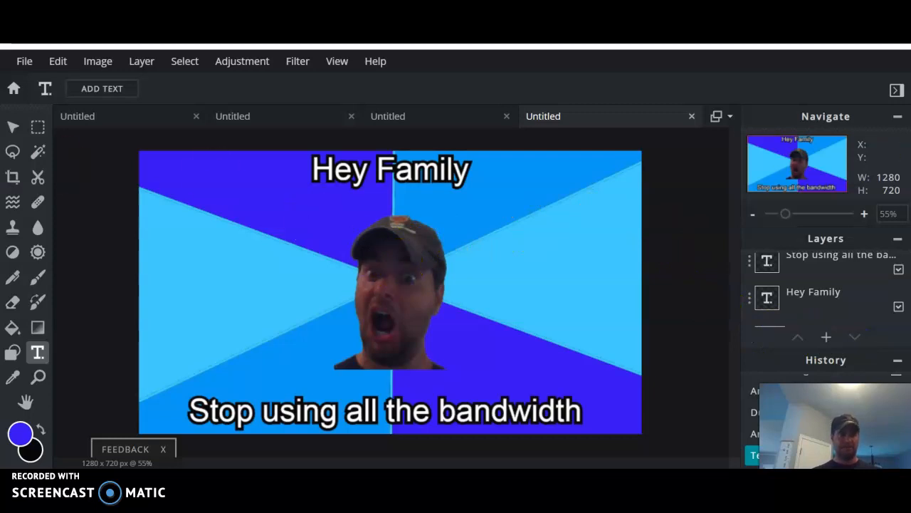
Download the meme as a 100%-quality JPG whose file name begins 'Old School'.
{"action": "left_click", "coordinate": [24, 63]}
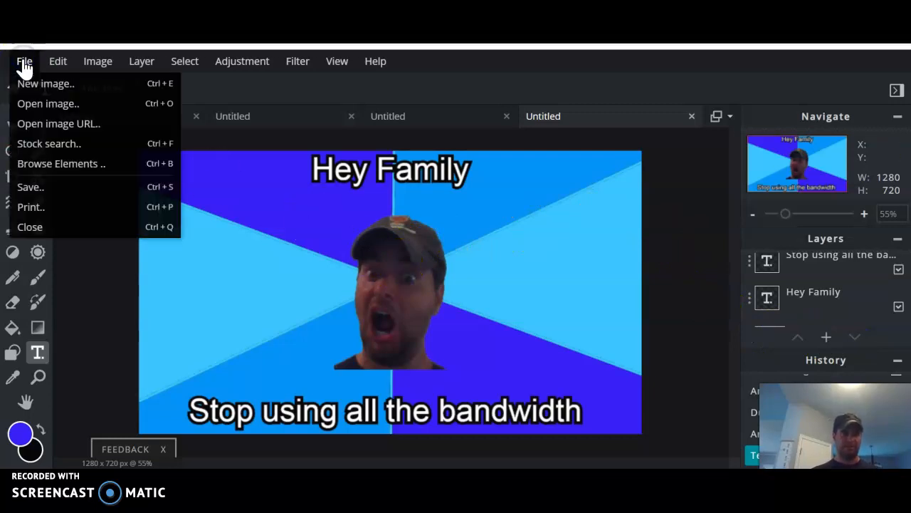
{"action": "left_click", "coordinate": [32, 187]}
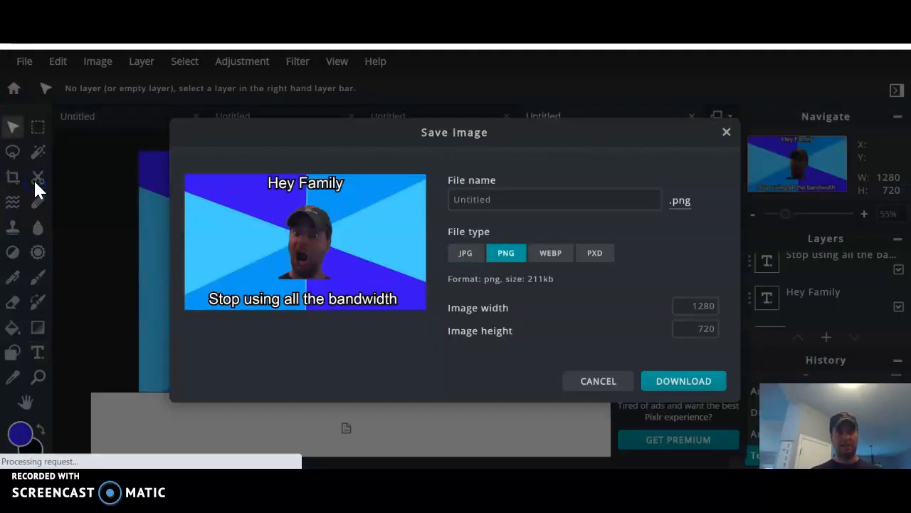
{"action": "left_click", "coordinate": [466, 252]}
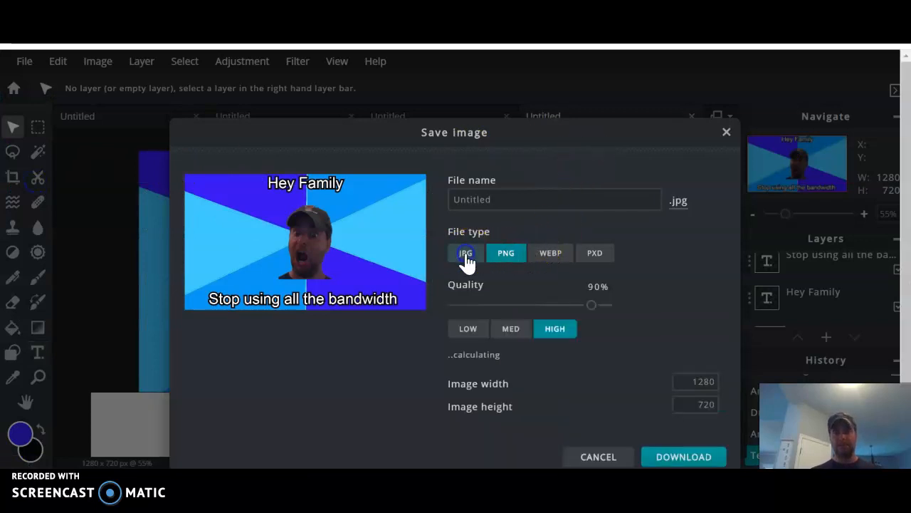
{"action": "left_click_drag", "start_coordinate": [592, 305], "coordinate": [612, 306]}
{"action": "left_click", "coordinate": [526, 194]}
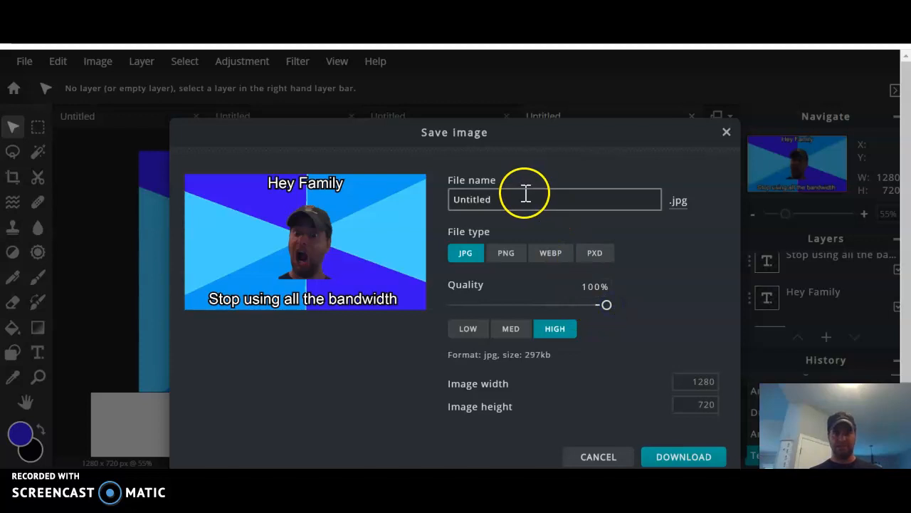
{"action": "key", "text": "BackSpace"}
{"action": "key", "text": "BackSpace"}
{"action": "key", "text": "BackSpace"}
{"action": "key", "text": "BackSpace"}
{"action": "key", "text": "BackSpace"}
{"action": "key", "text": "BackSpace"}
{"action": "key", "text": "BackSpace"}
{"action": "key", "text": "BackSpace"}
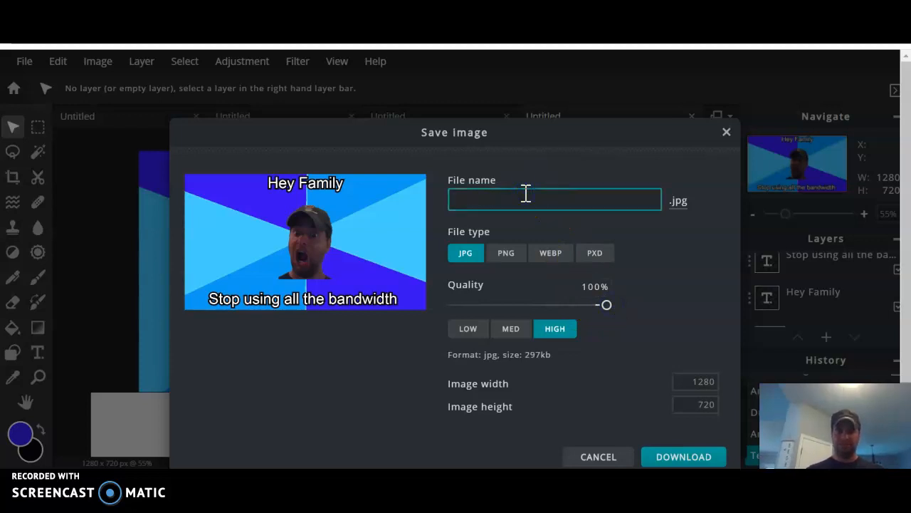
{"action": "type", "text": "Old School Meme Mr G"}
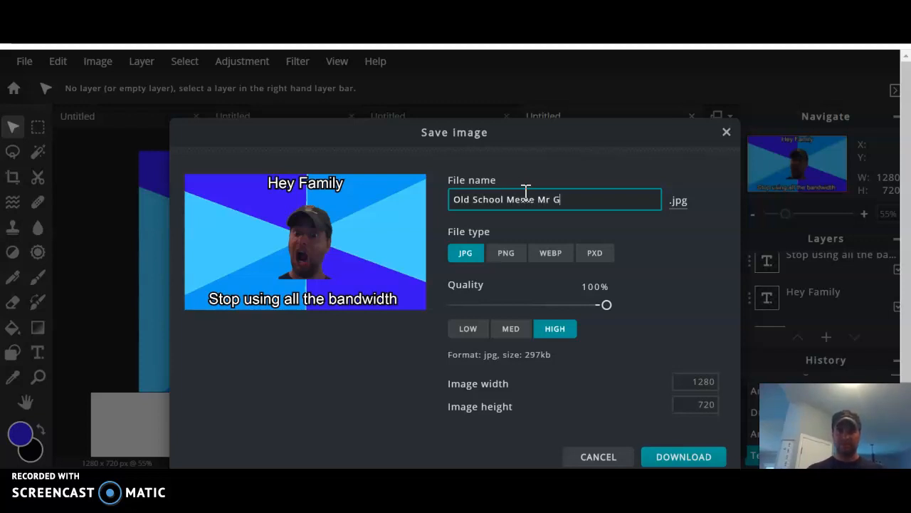
{"action": "left_click", "coordinate": [665, 457]}
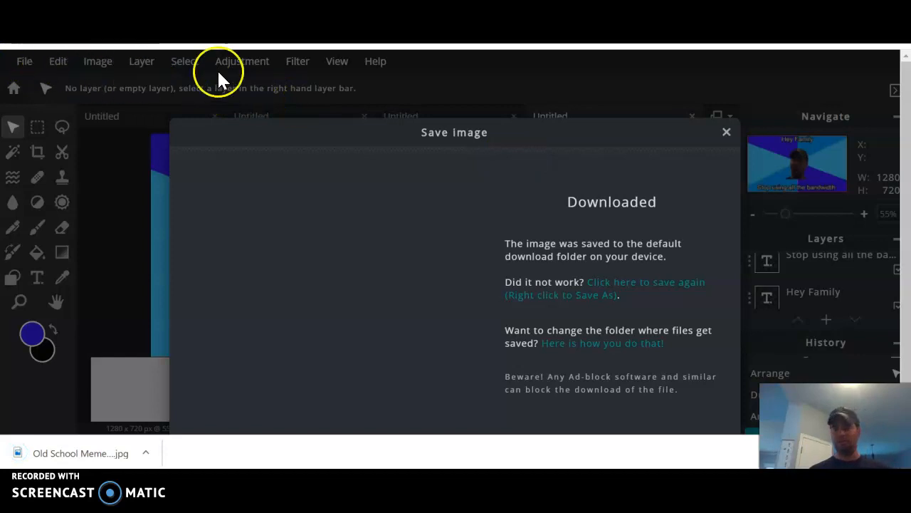
Dismiss the download confirmation and the ad banner covering the bottom caption.
{"action": "left_click", "coordinate": [726, 132]}
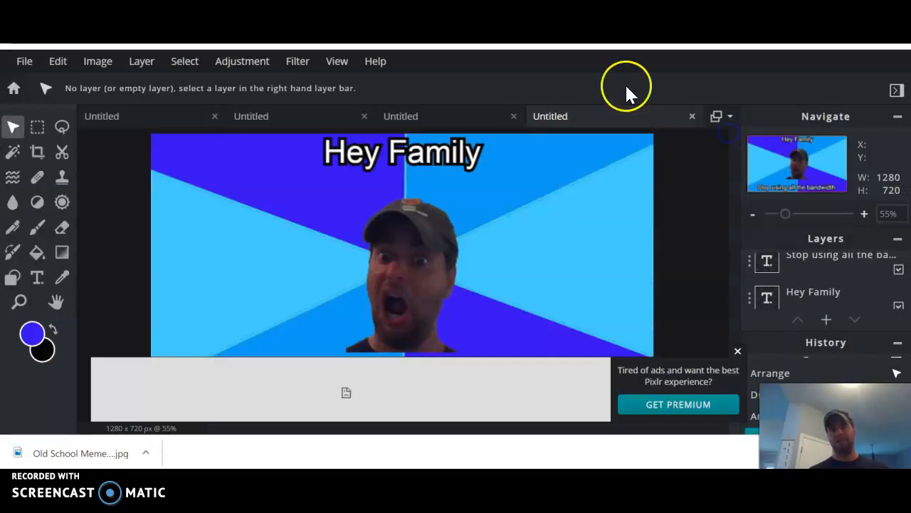
{"action": "left_click", "coordinate": [737, 351]}
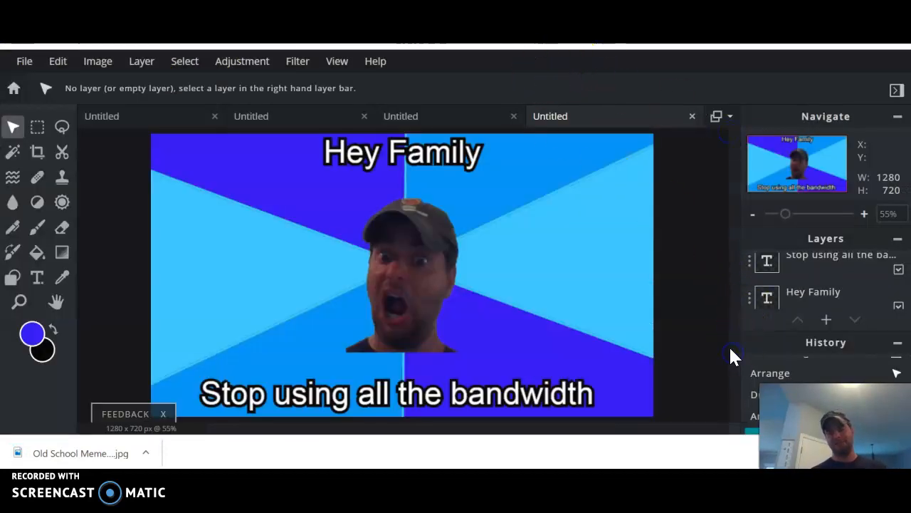